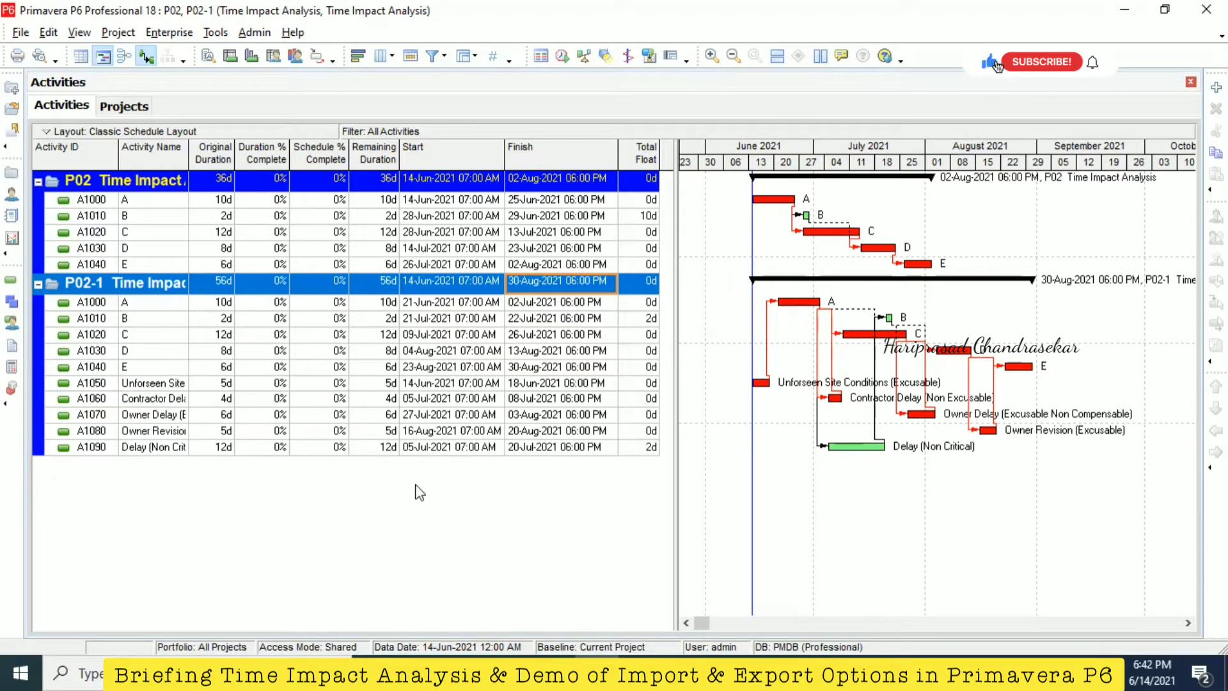
Select the P02 and P02-1 projects and the Delay (Non Critical) activity A1090.
click(134, 184)
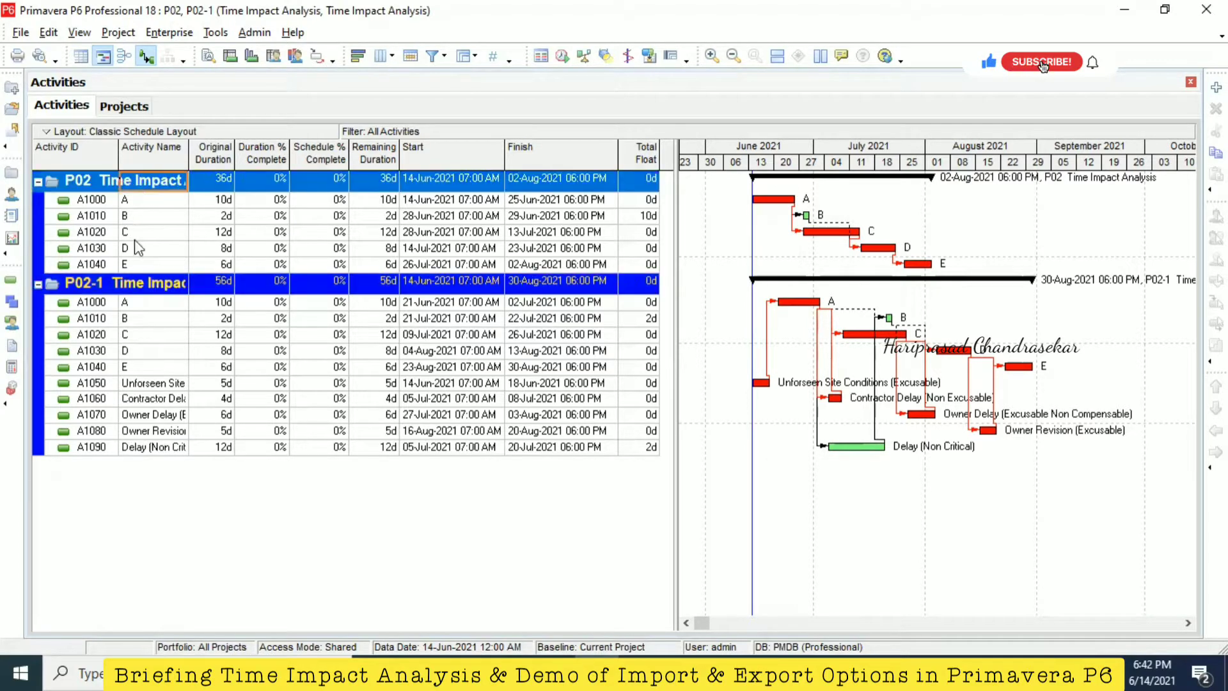
click(114, 288)
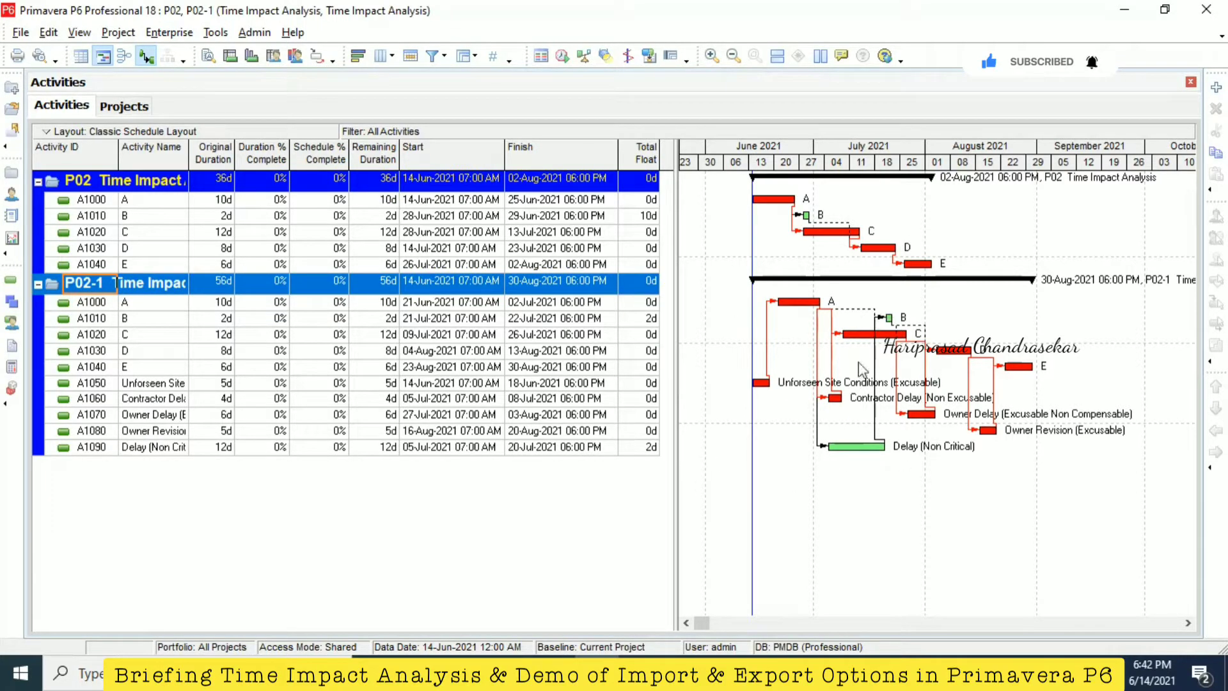
click(864, 450)
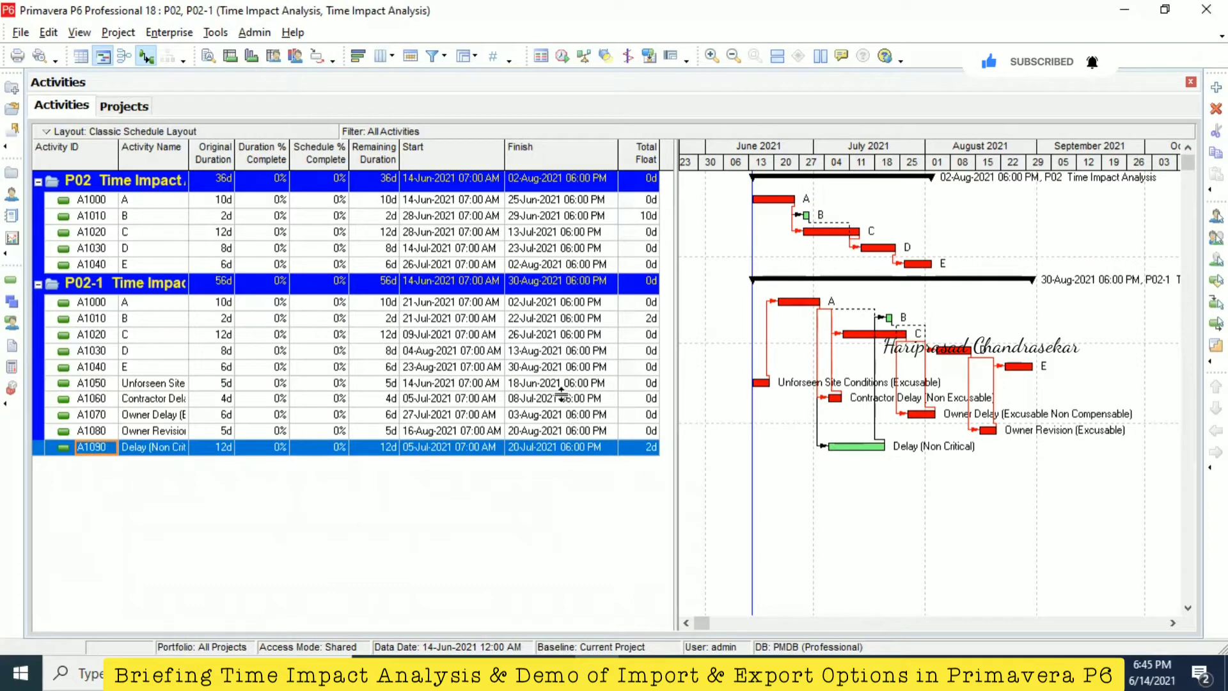
Start an export in Primavera PM (XER) format at version 18.8 or later.
click(21, 32)
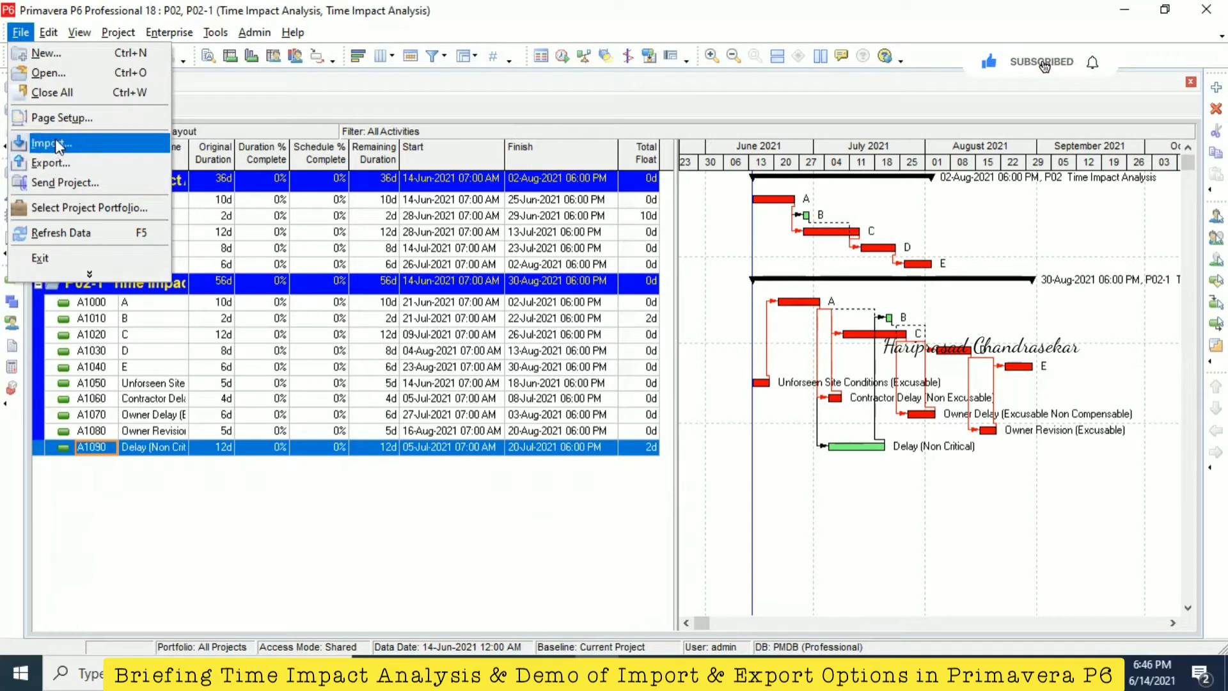
click(55, 163)
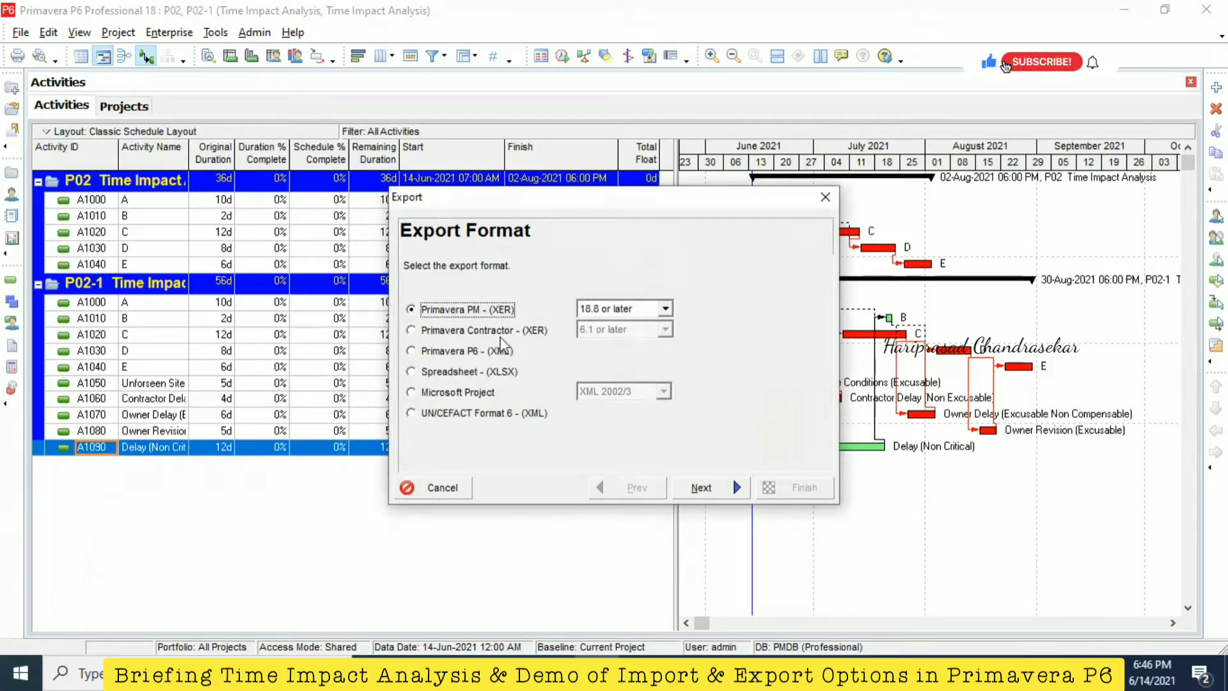
click(667, 309)
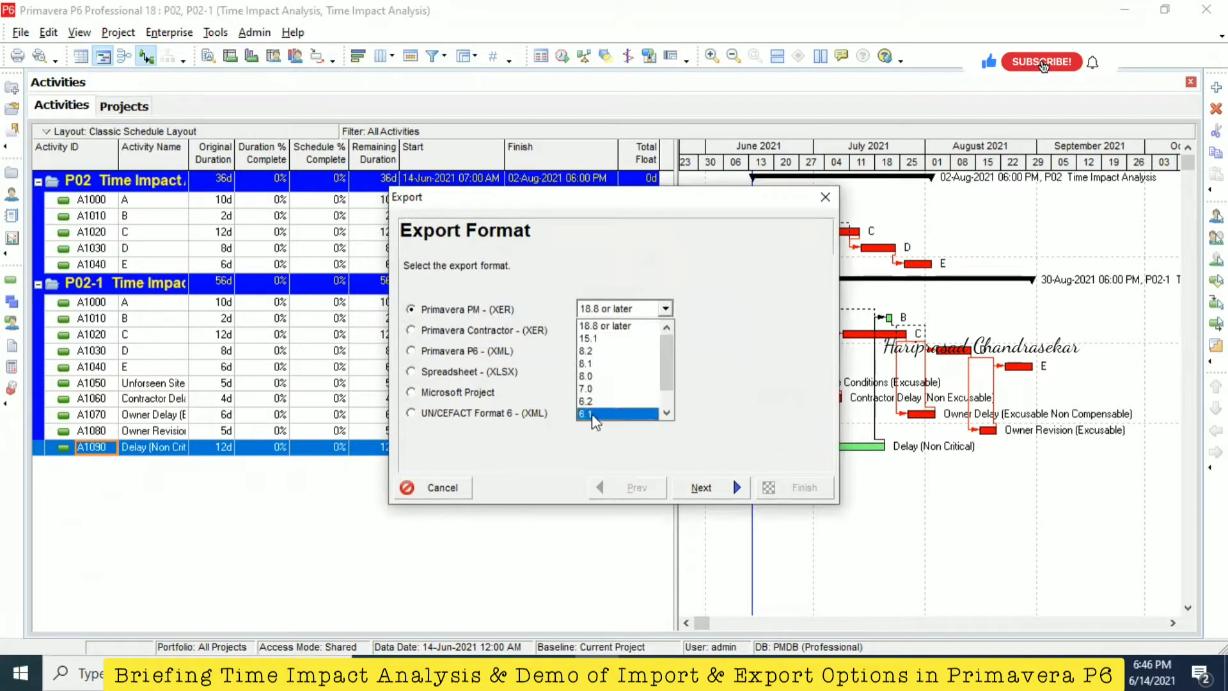
click(738, 316)
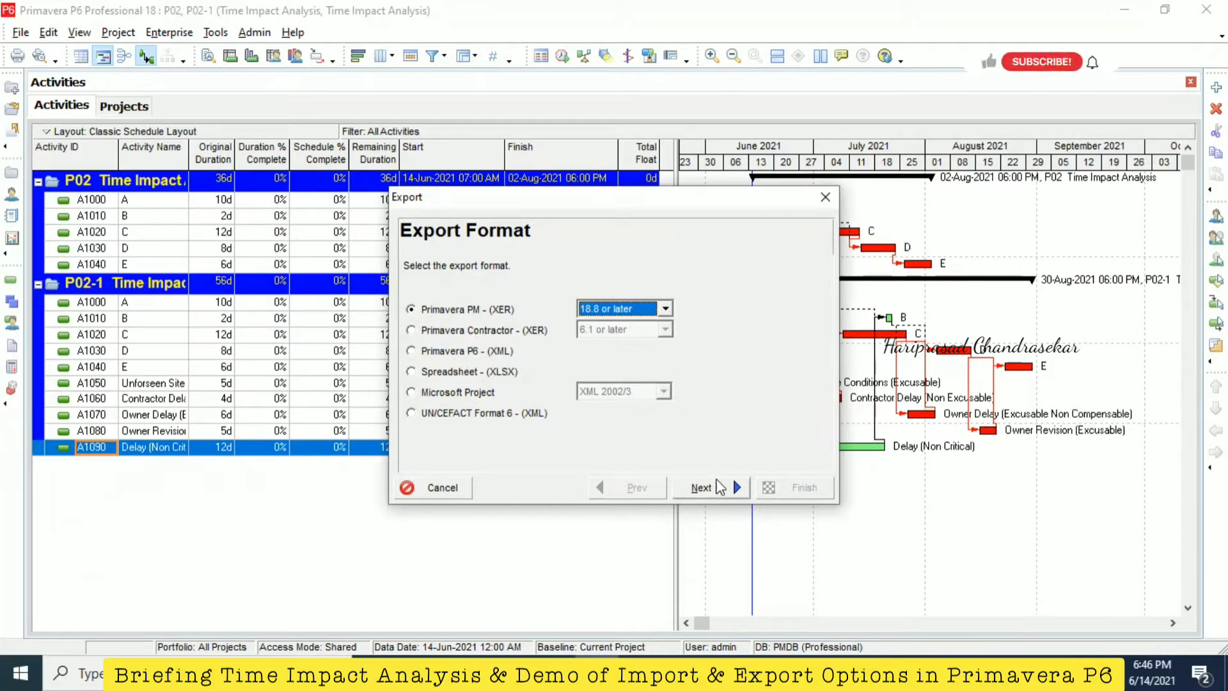
Export whole projects P02 and P02-1 to C:\Users\HP\Documents\P02.xer and dismiss the success message.
click(704, 488)
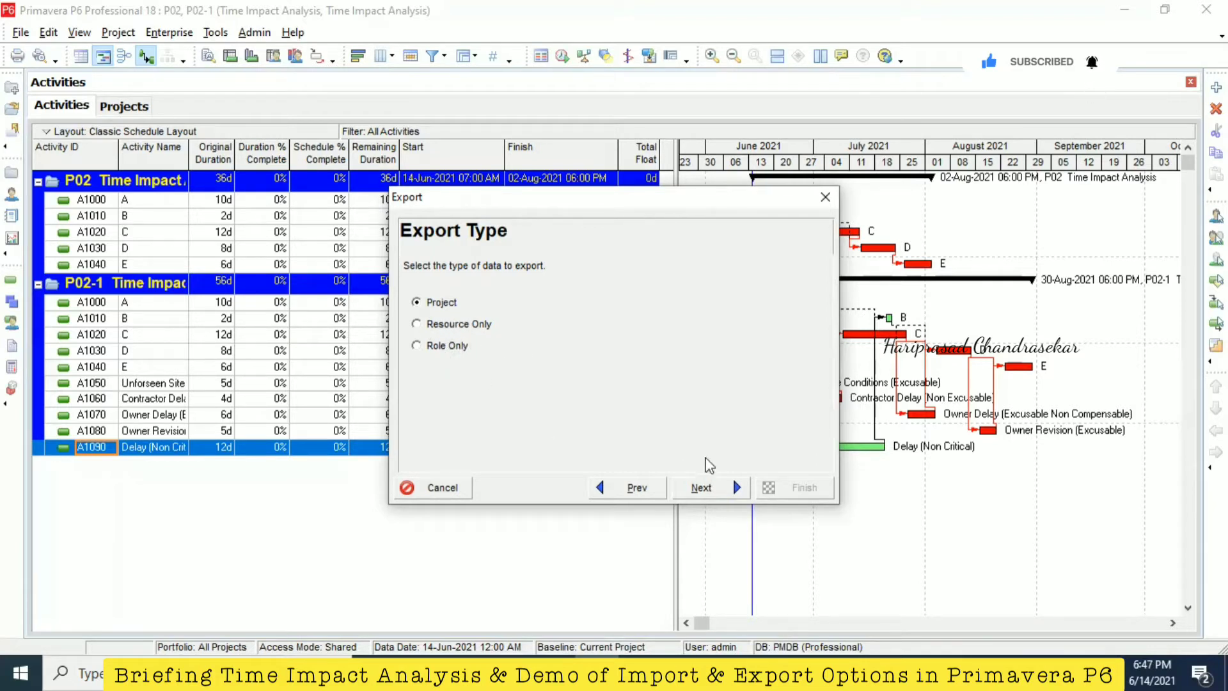
click(703, 492)
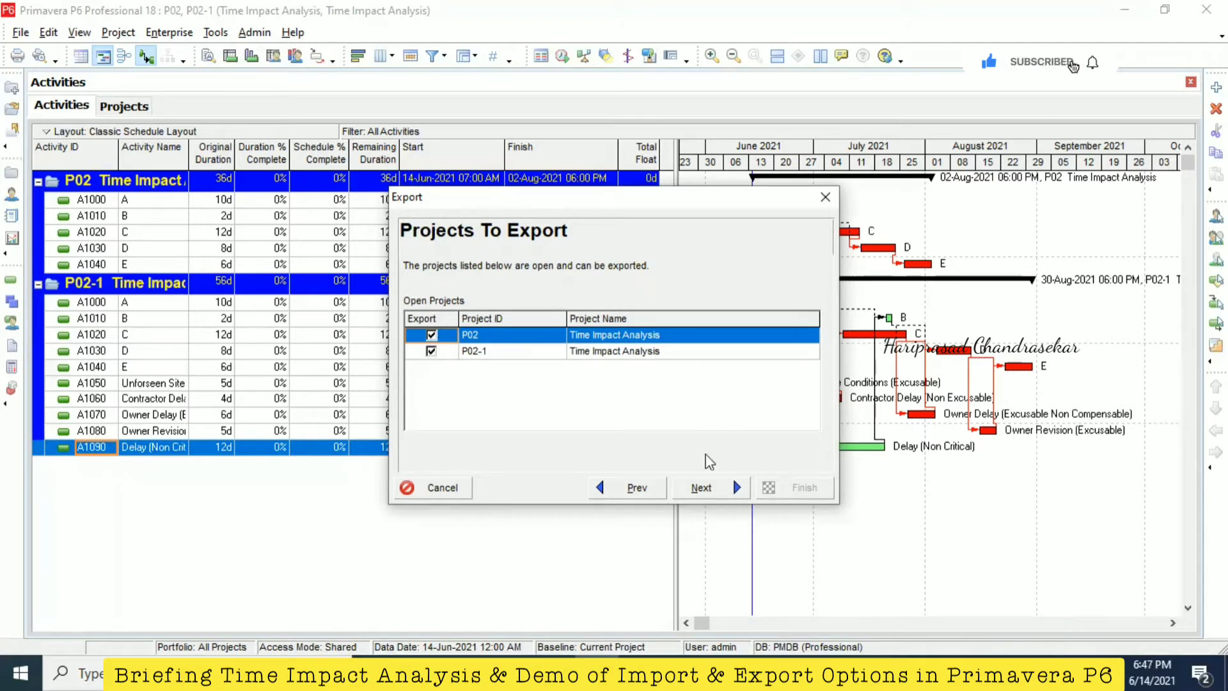
click(705, 488)
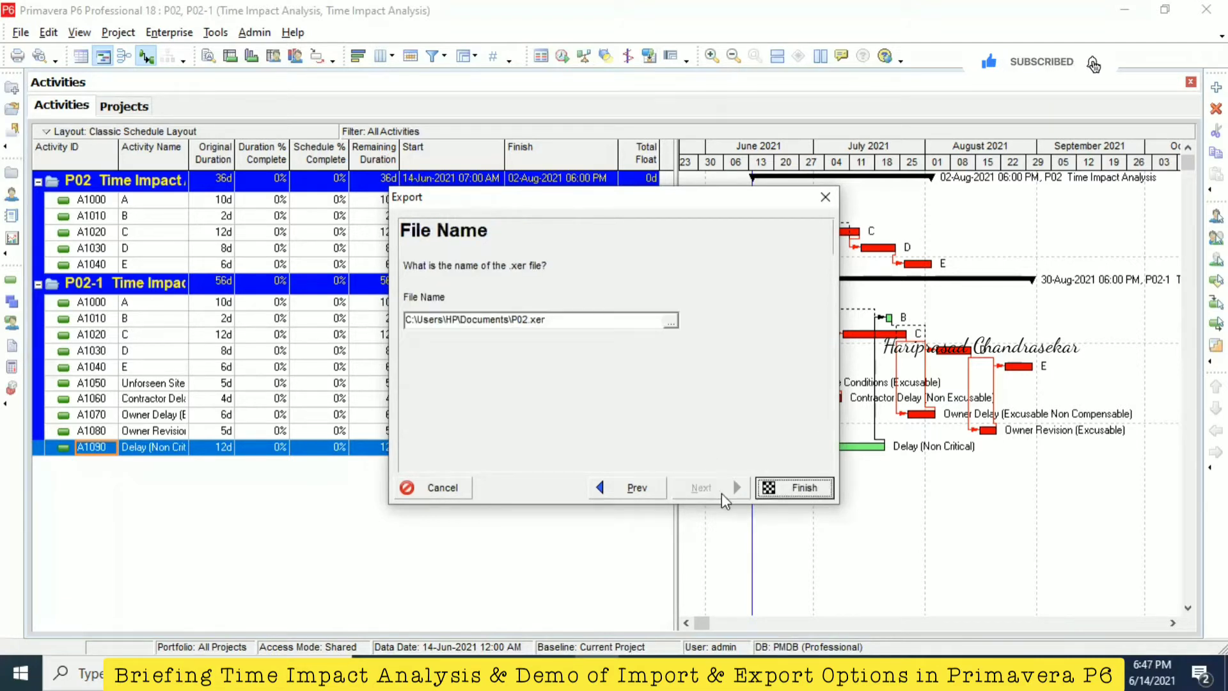
click(794, 488)
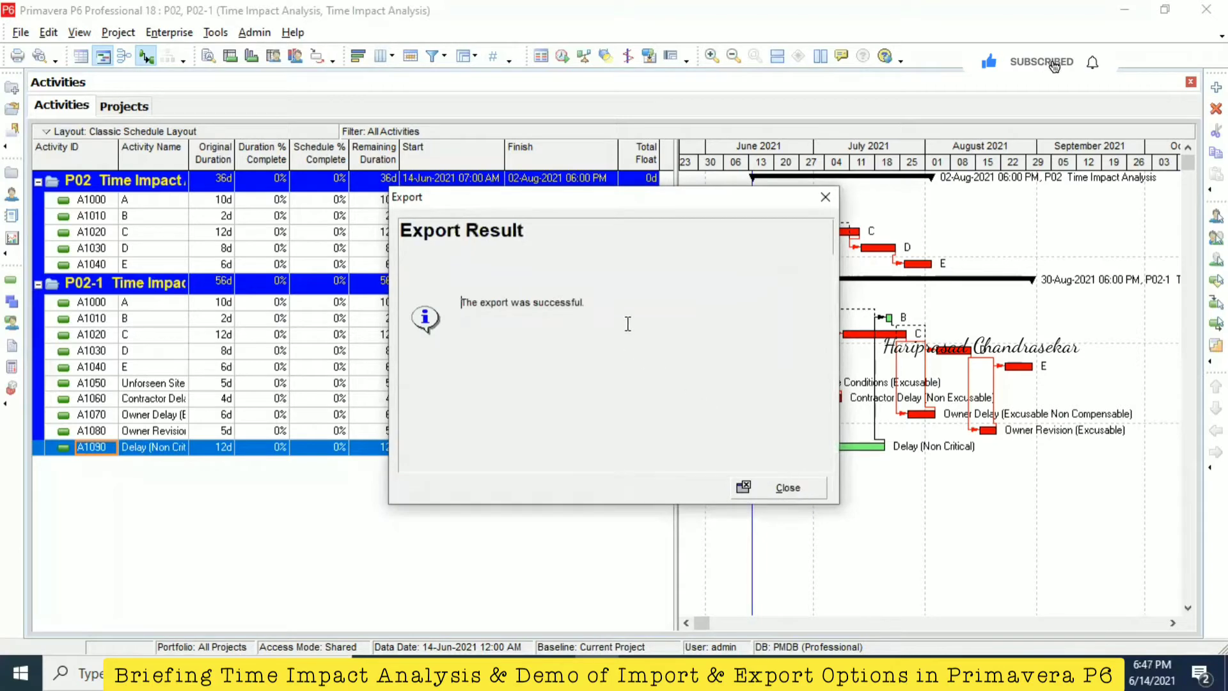
click(800, 488)
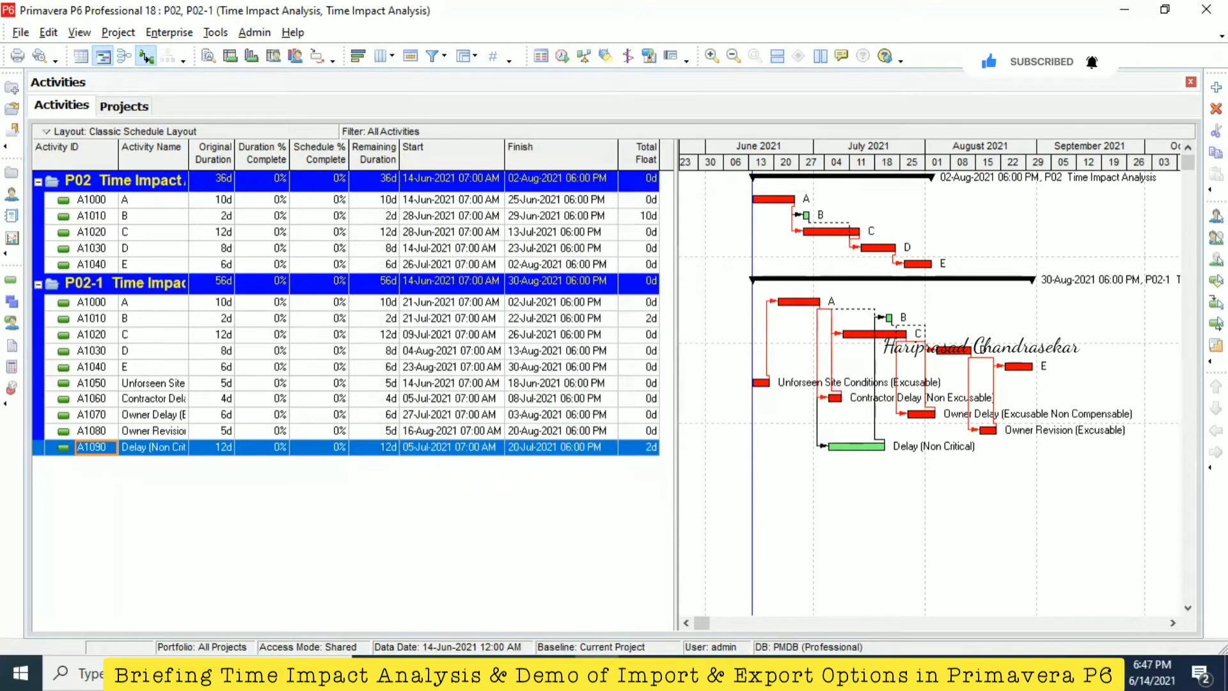
Close the Activities window, select the PP4 Process Plant node, and close all open projects.
click(1190, 83)
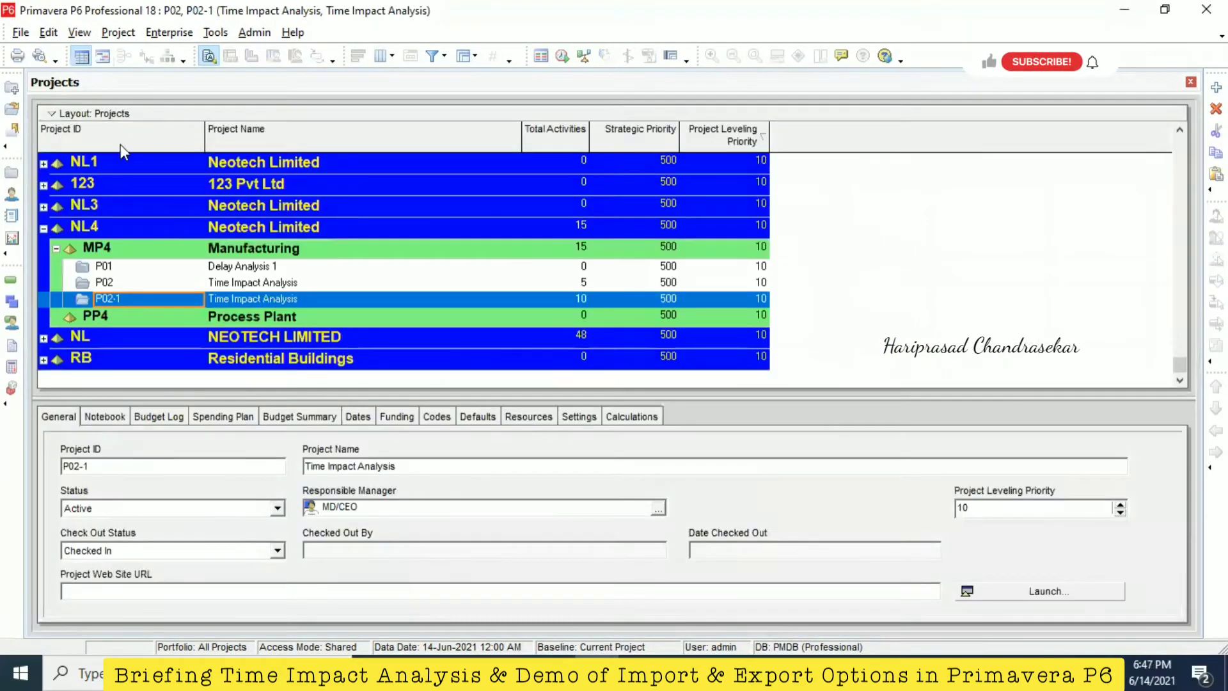
click(158, 318)
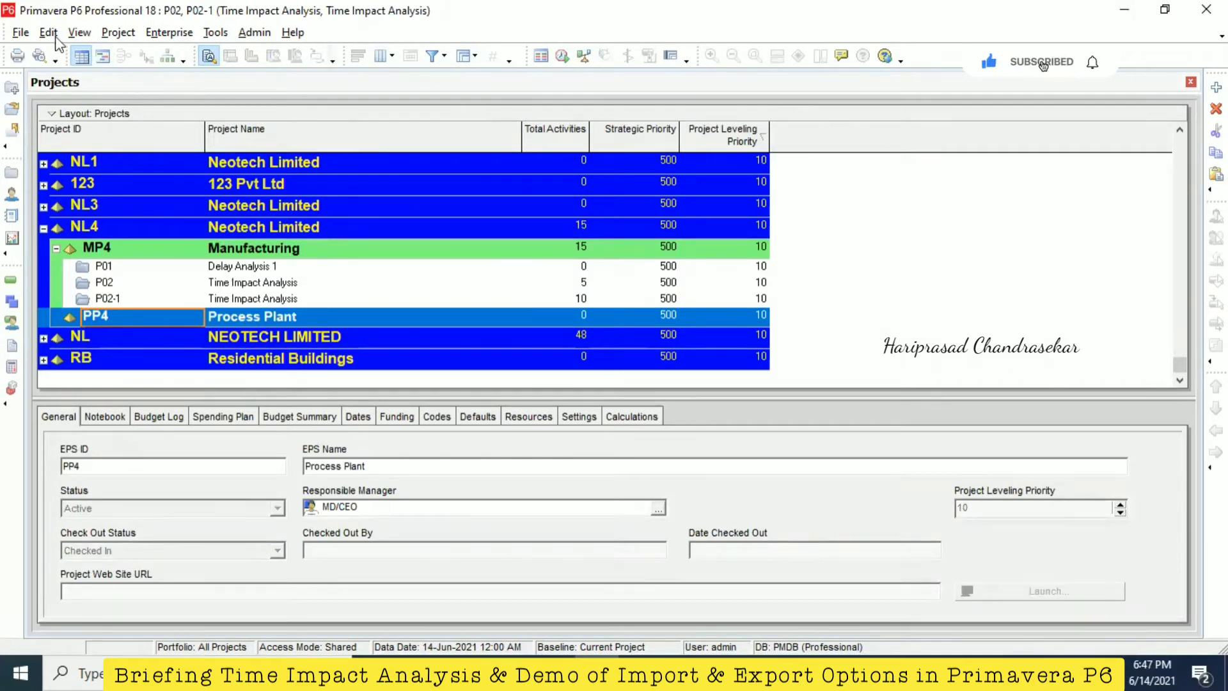
click(21, 32)
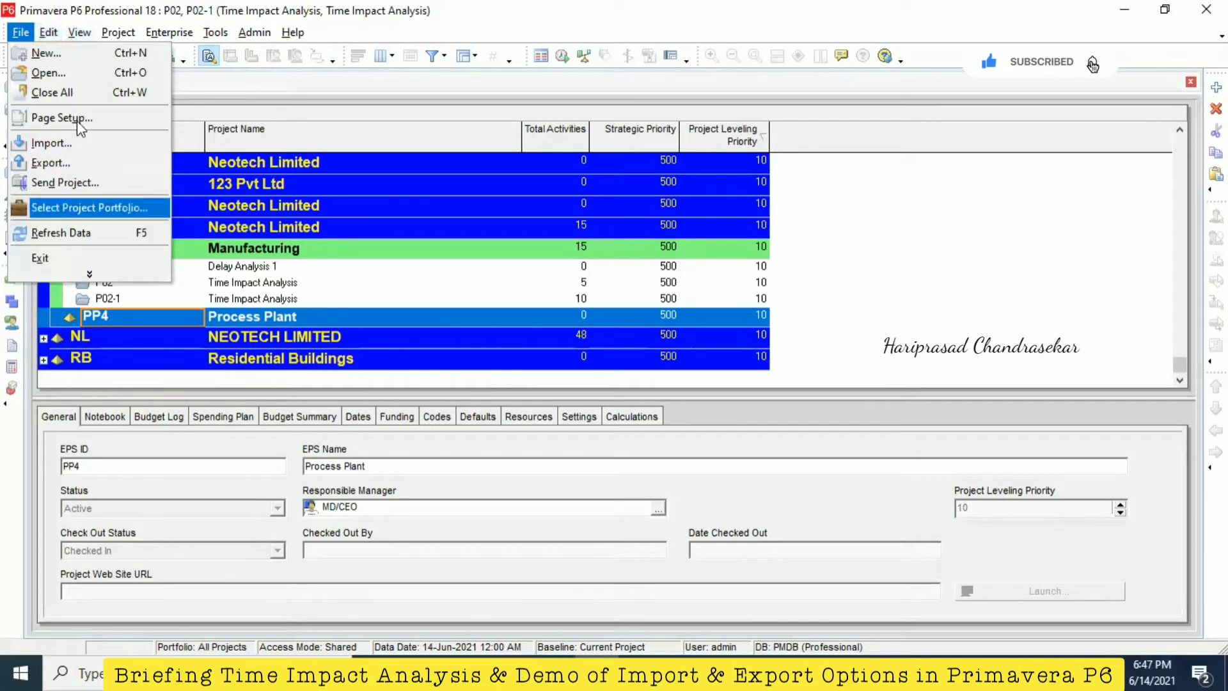
click(79, 90)
click(570, 366)
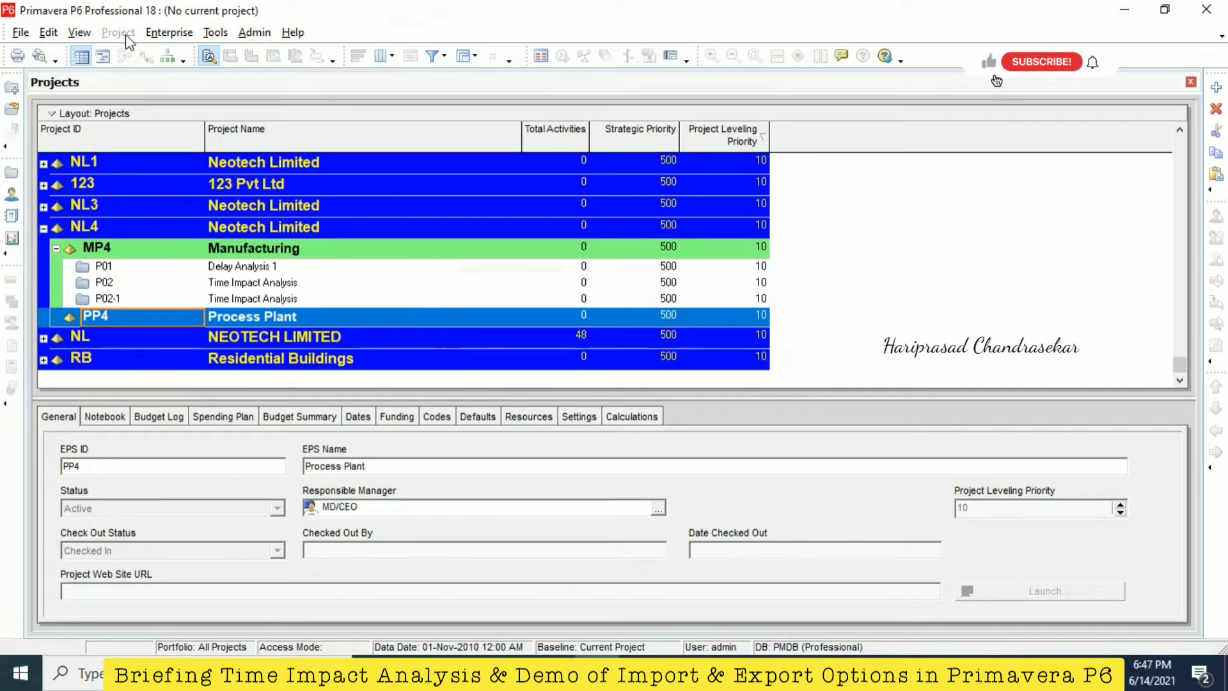
Import whole projects in XER format from Documents\P02.xer, reaching the P02 and P02-1 project options.
click(28, 27)
click(60, 141)
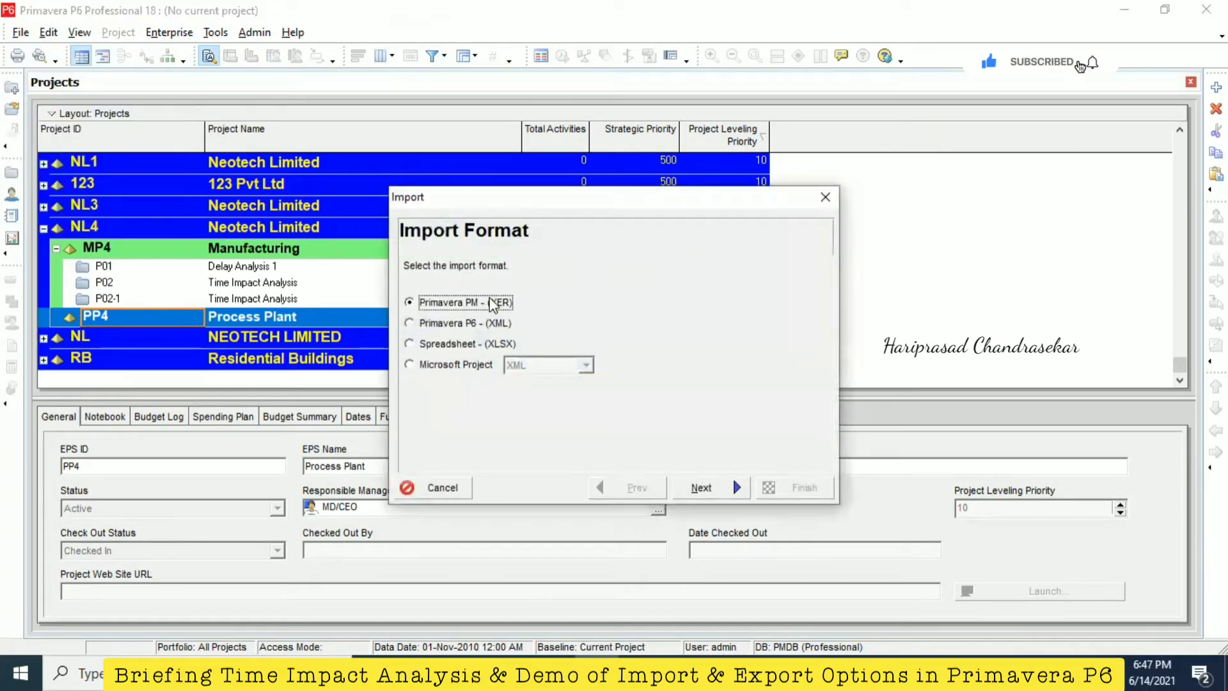
click(735, 490)
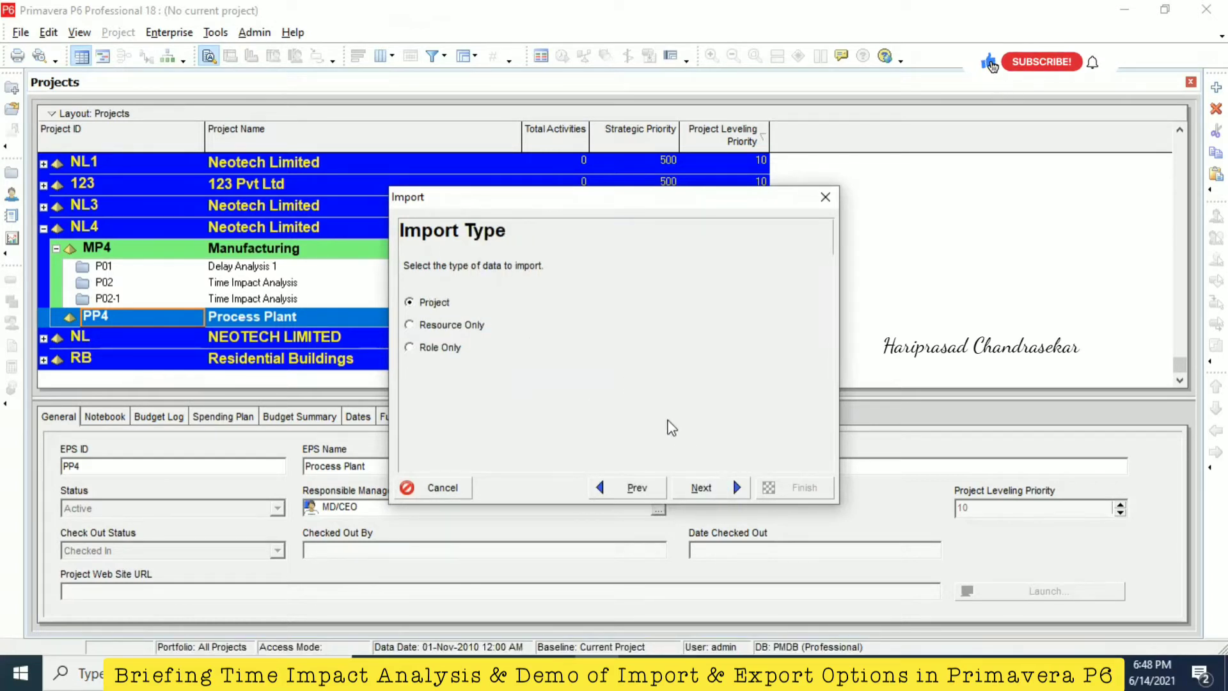
click(722, 490)
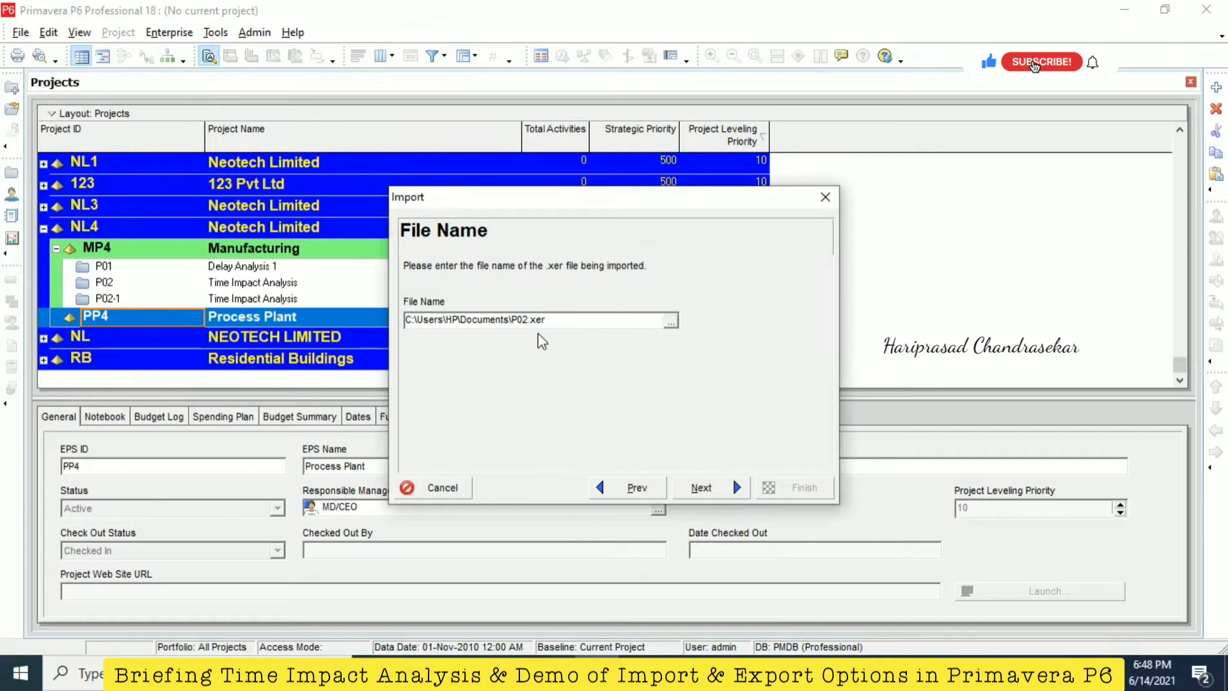
click(671, 321)
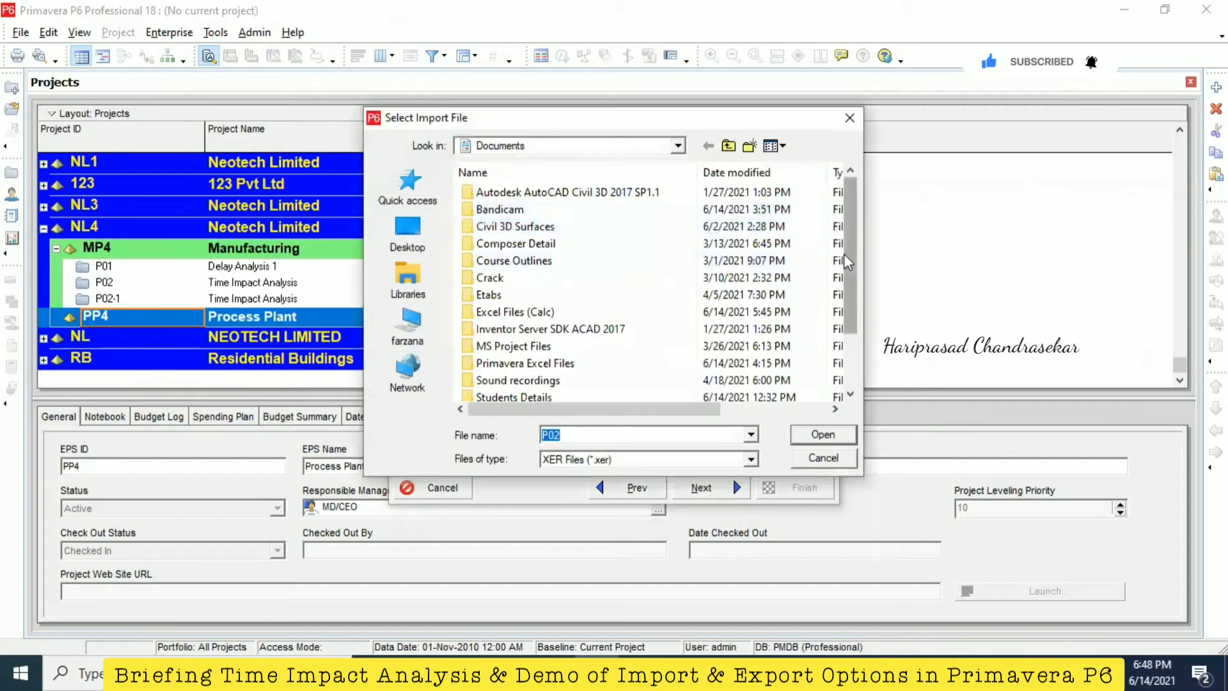
scroll(606, 382, down, 2)
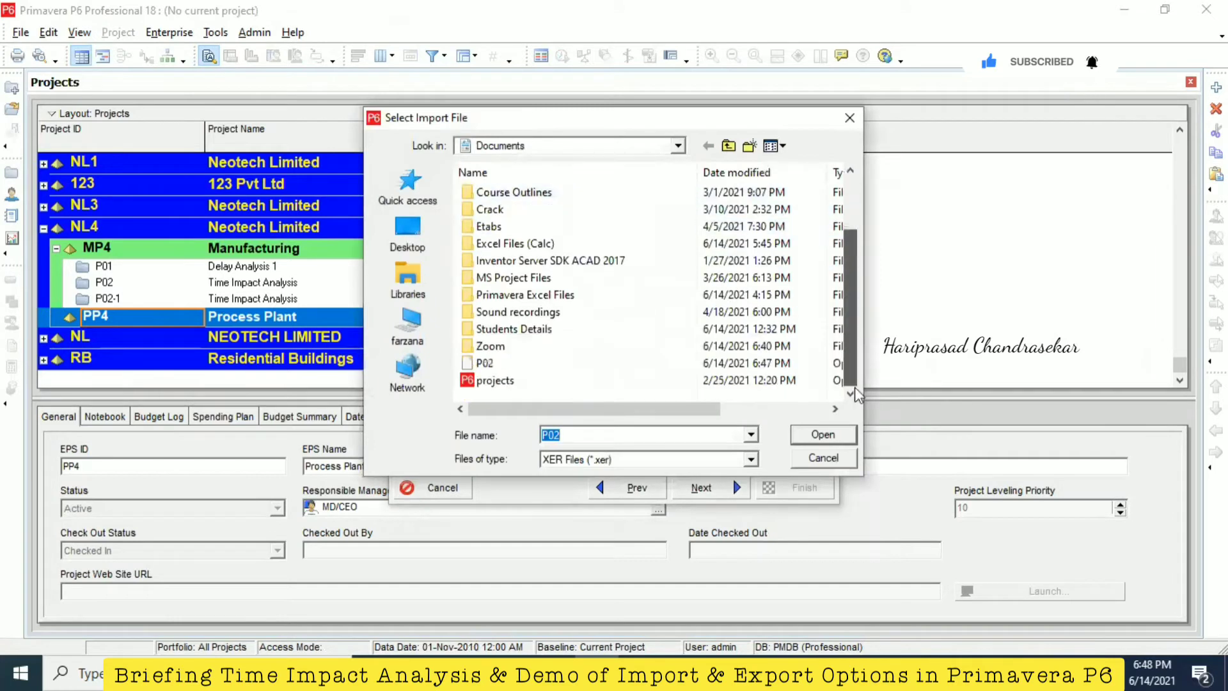
click(566, 371)
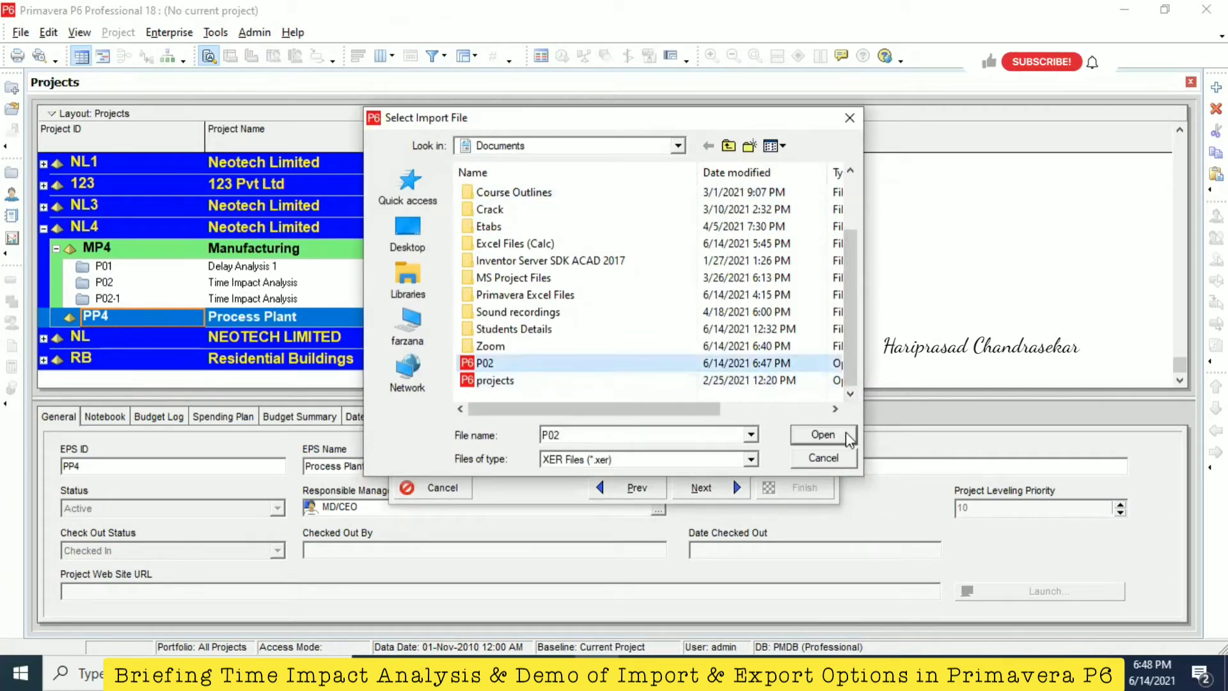
click(838, 435)
click(704, 487)
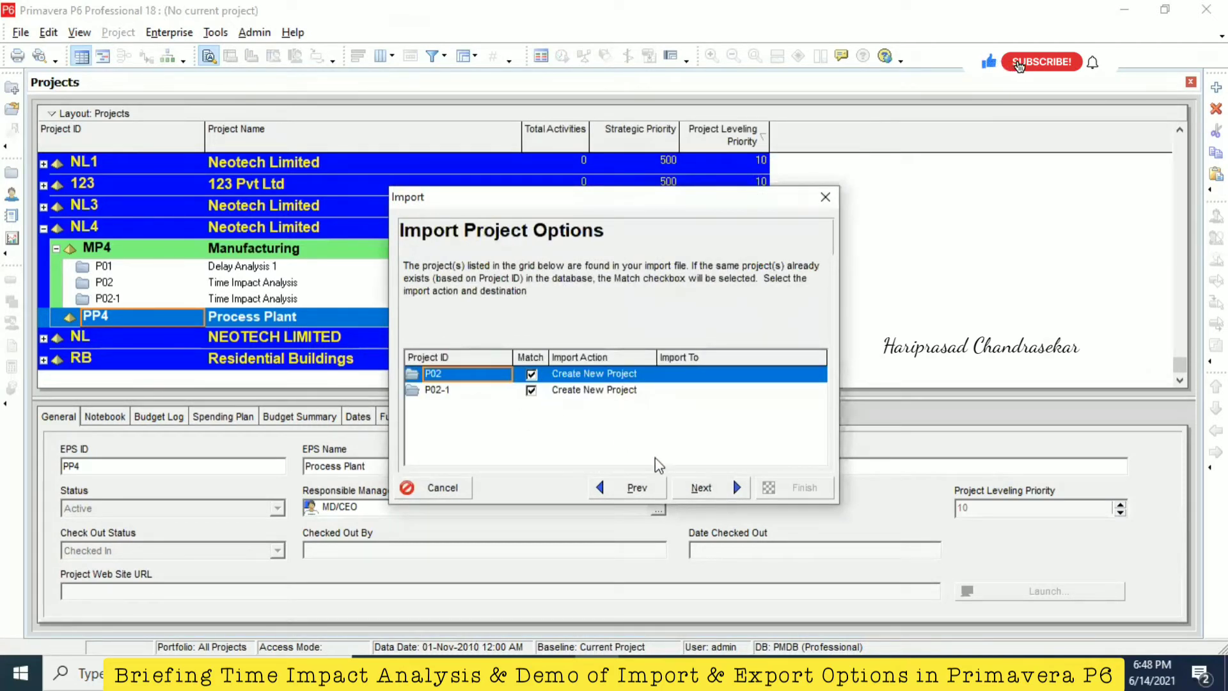
Set project P02's Import To destination to the PP4 Process Plant EPS under NL4.
click(730, 490)
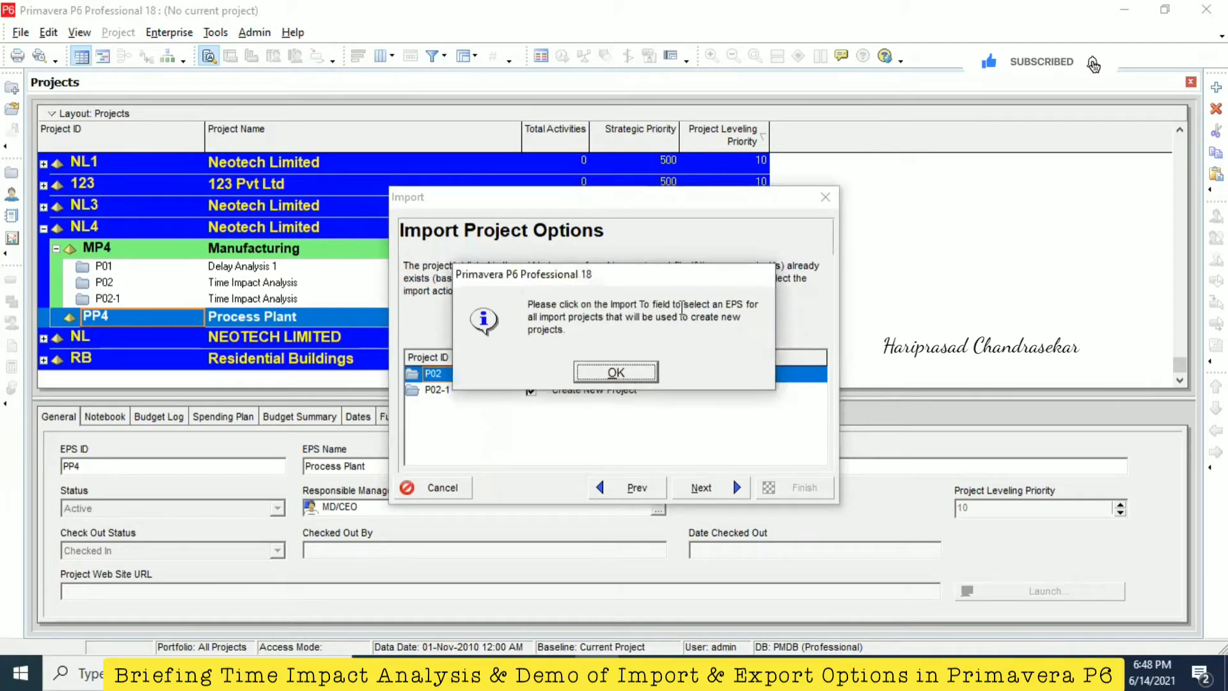
click(643, 378)
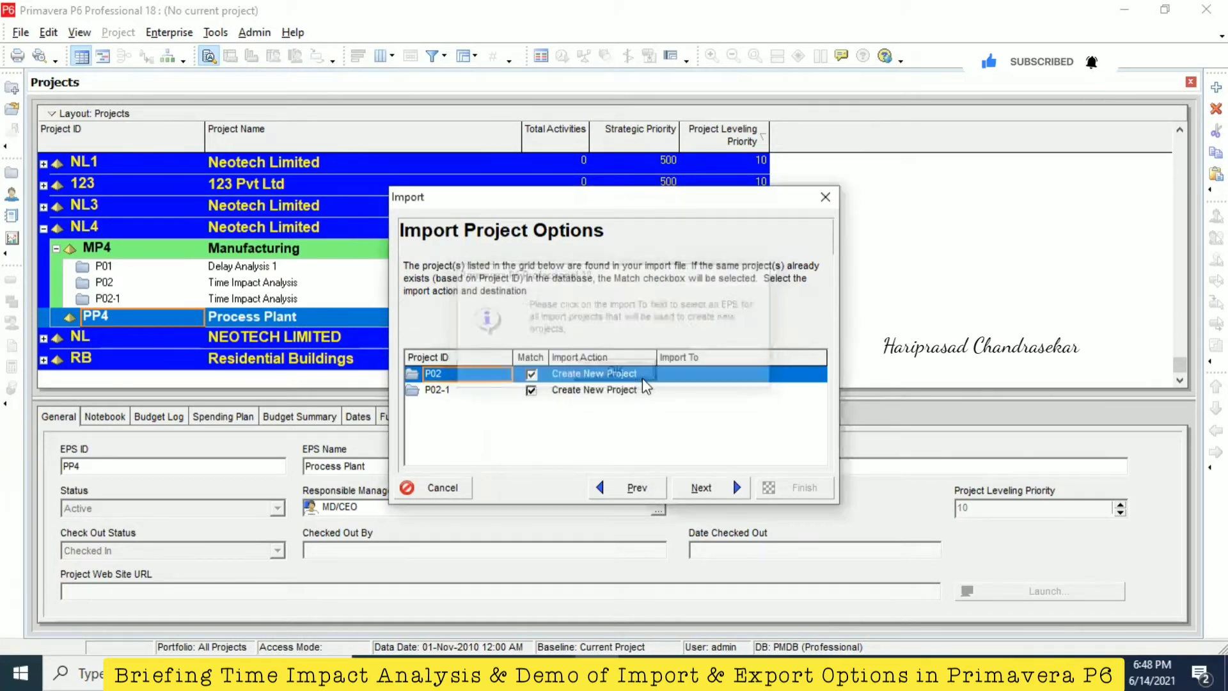
click(720, 377)
click(813, 377)
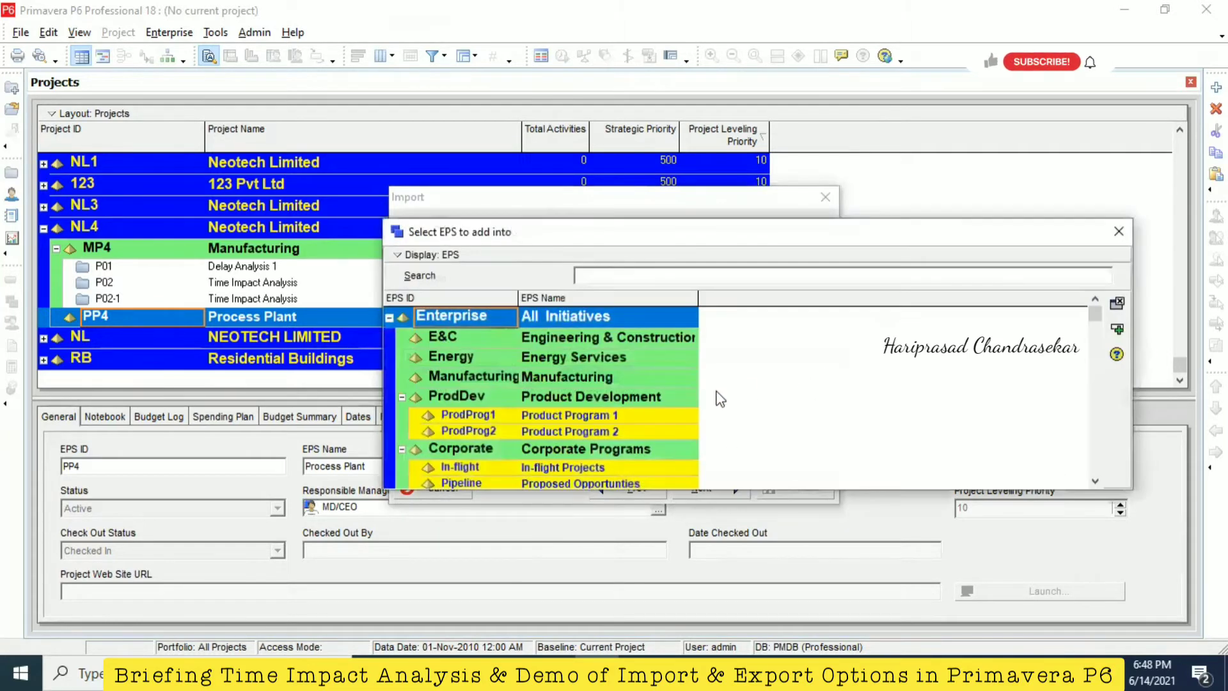
click(524, 428)
scroll(543, 417, down, 5)
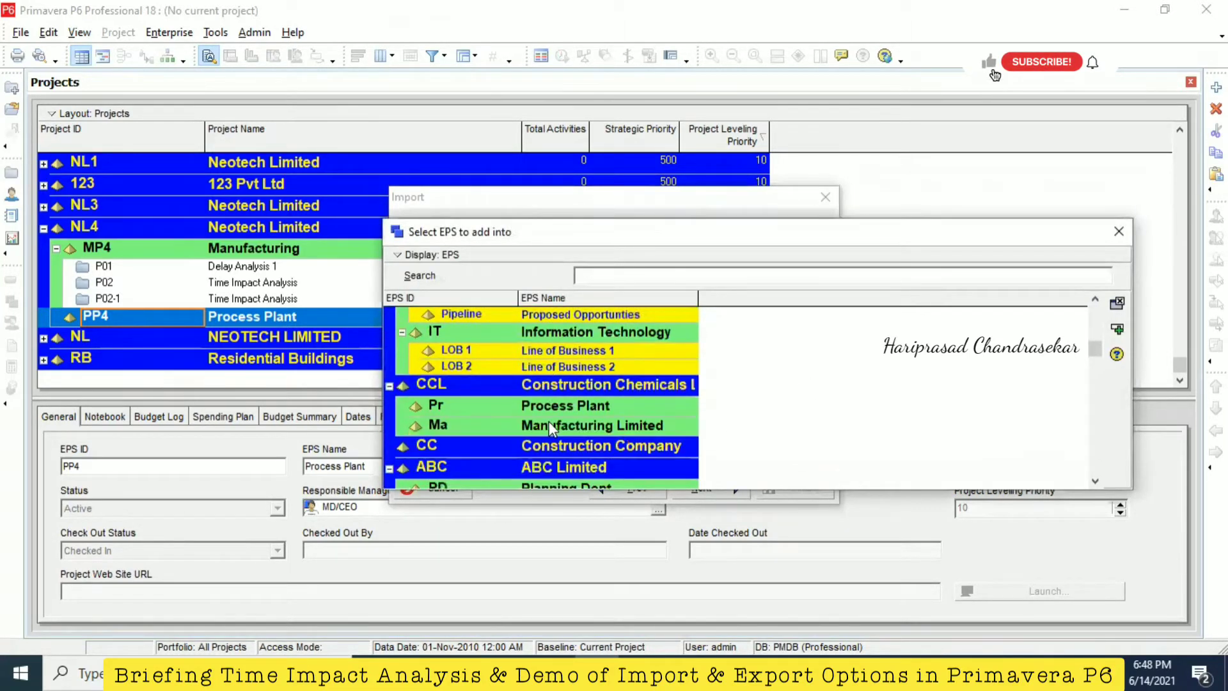
scroll(535, 413, up, 2)
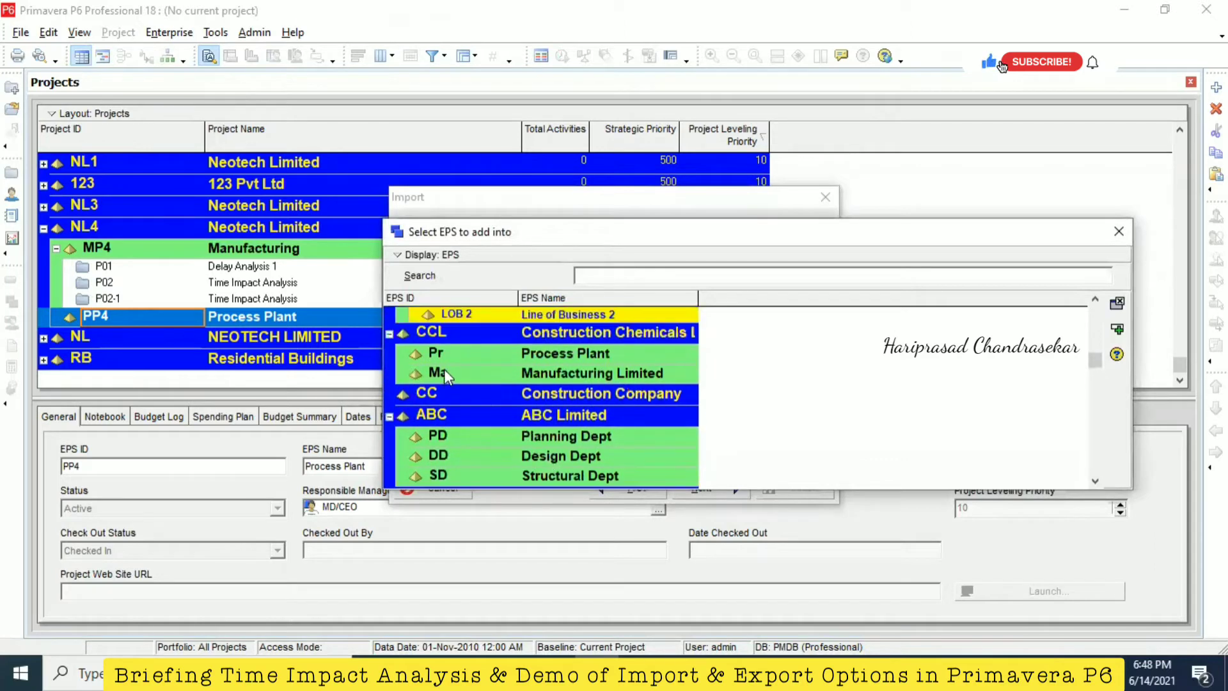
scroll(459, 399, down, 5)
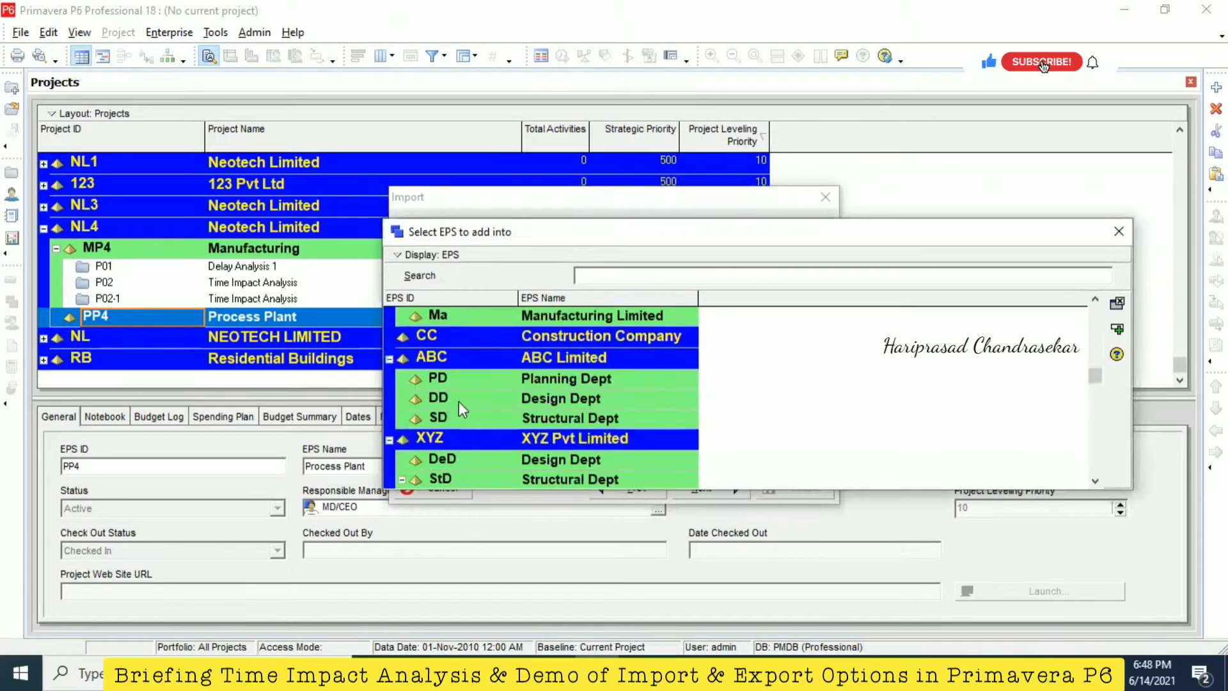
scroll(464, 399, down, 2)
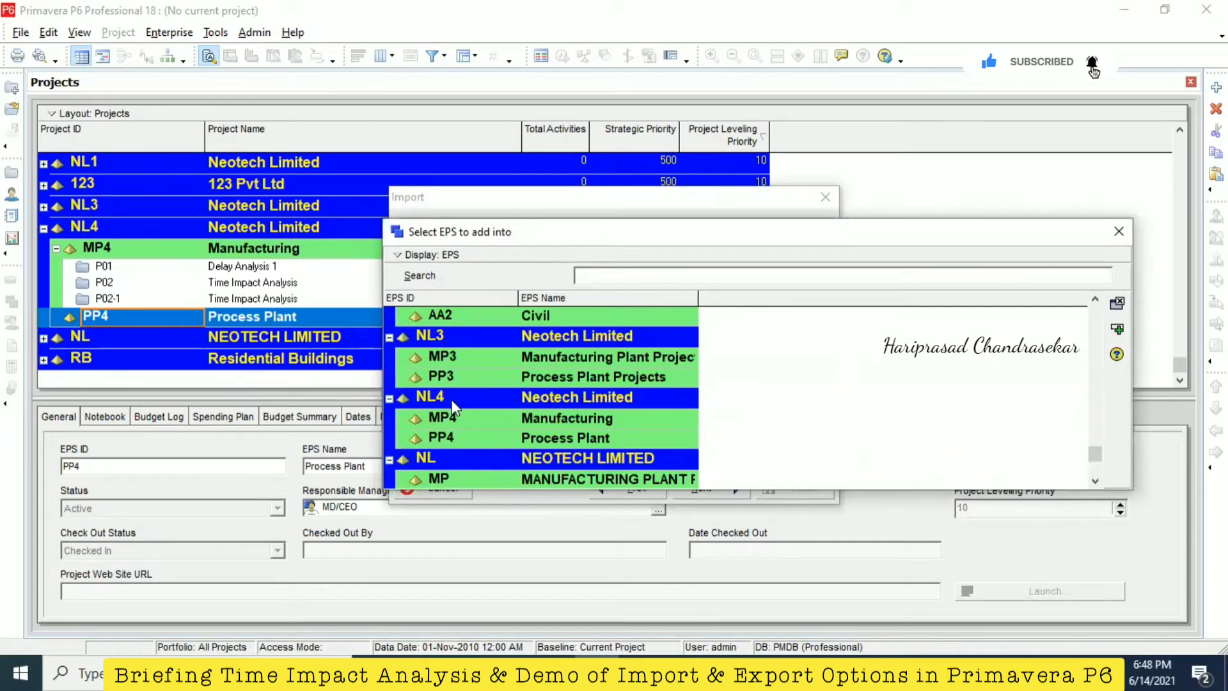
scroll(454, 403, down, 1)
scroll(461, 402, up, 2)
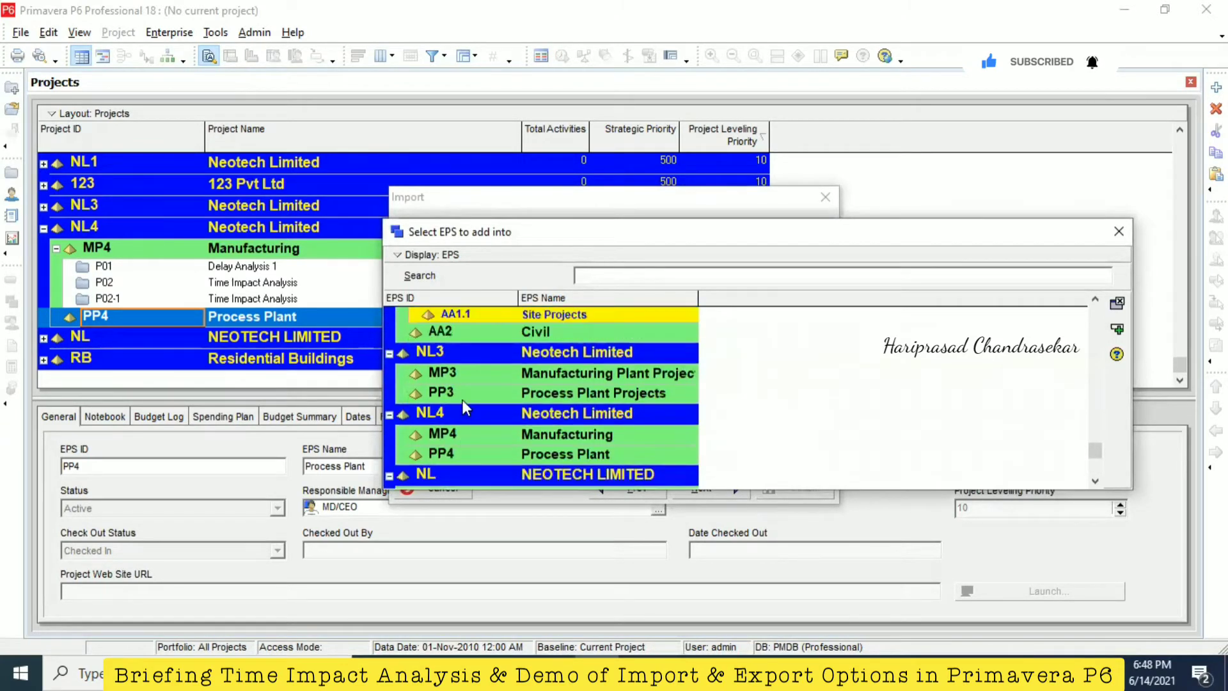
click(461, 412)
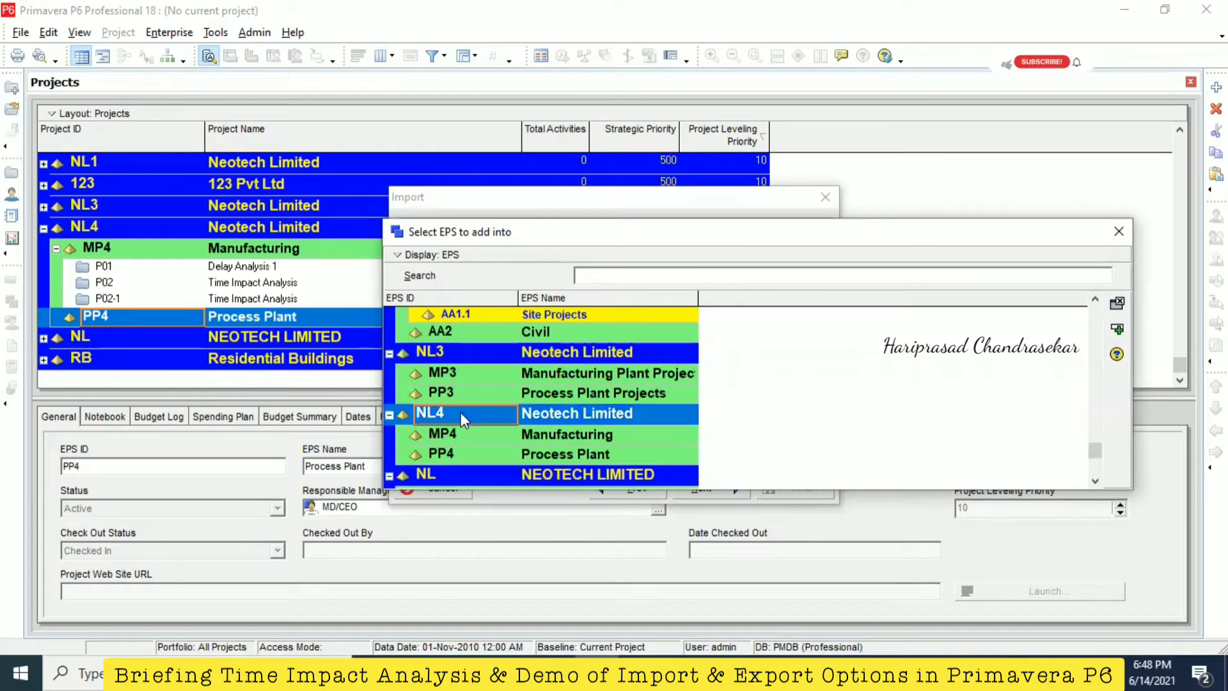
click(456, 454)
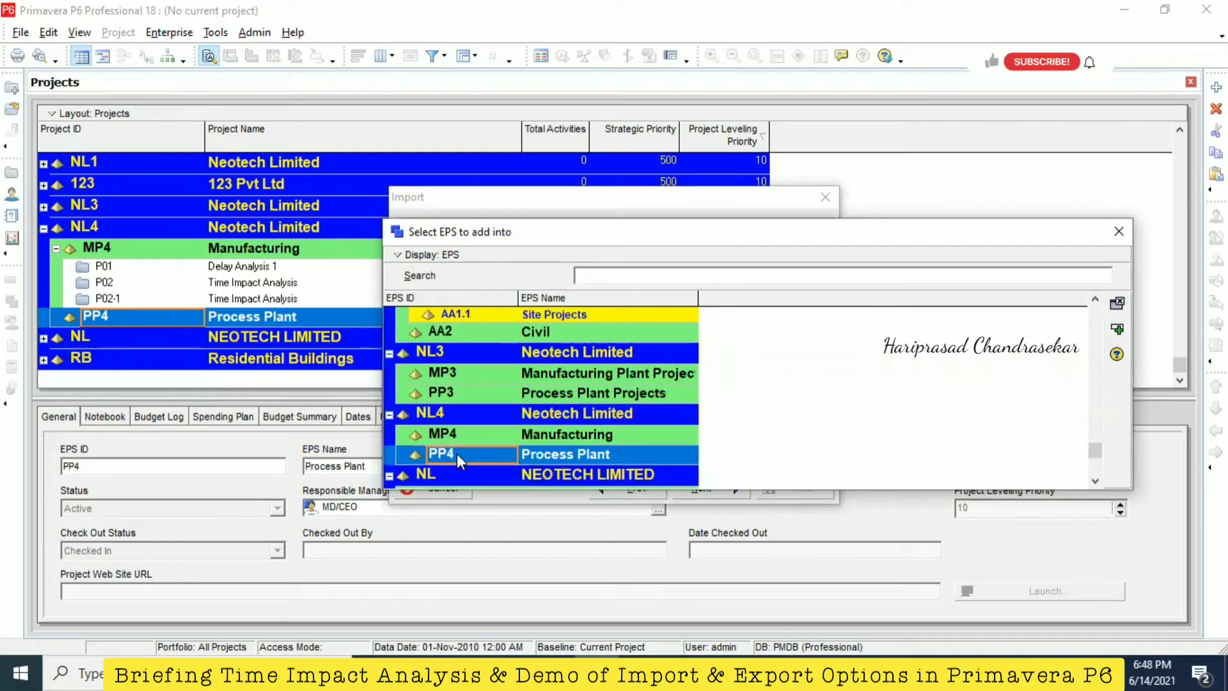
click(1116, 329)
Set project P02-1's Import To destination to PP4 Process Plant as well.
click(796, 390)
click(818, 391)
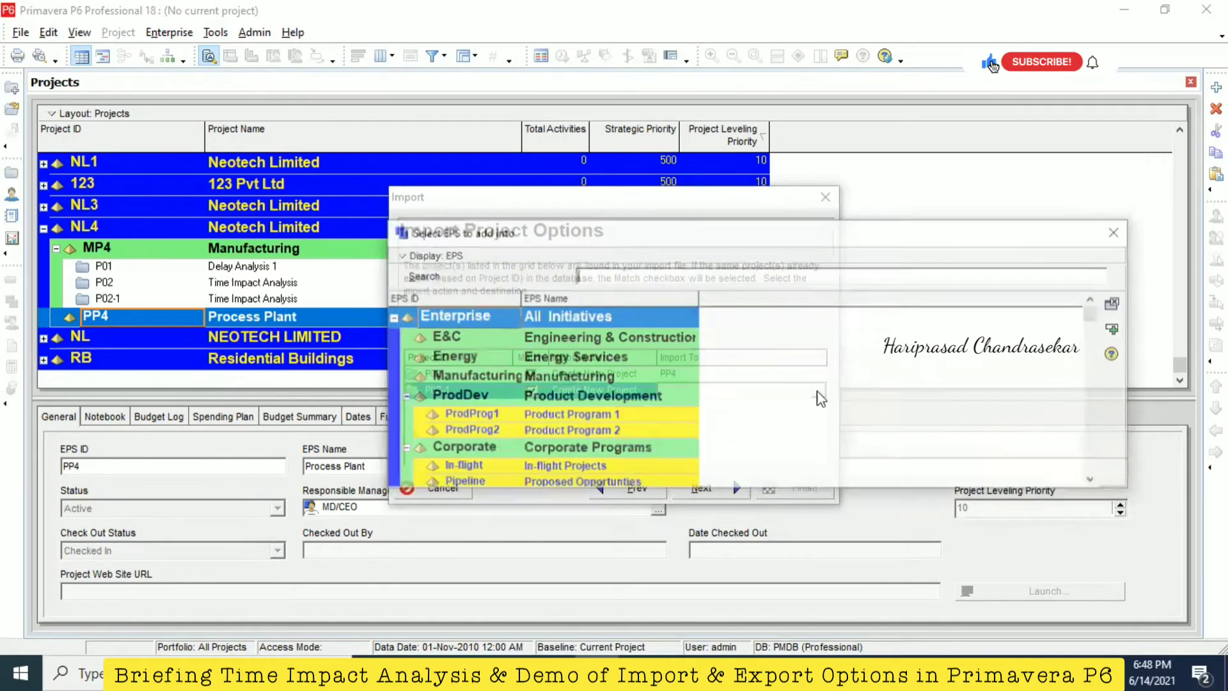
scroll(545, 446, down, 5)
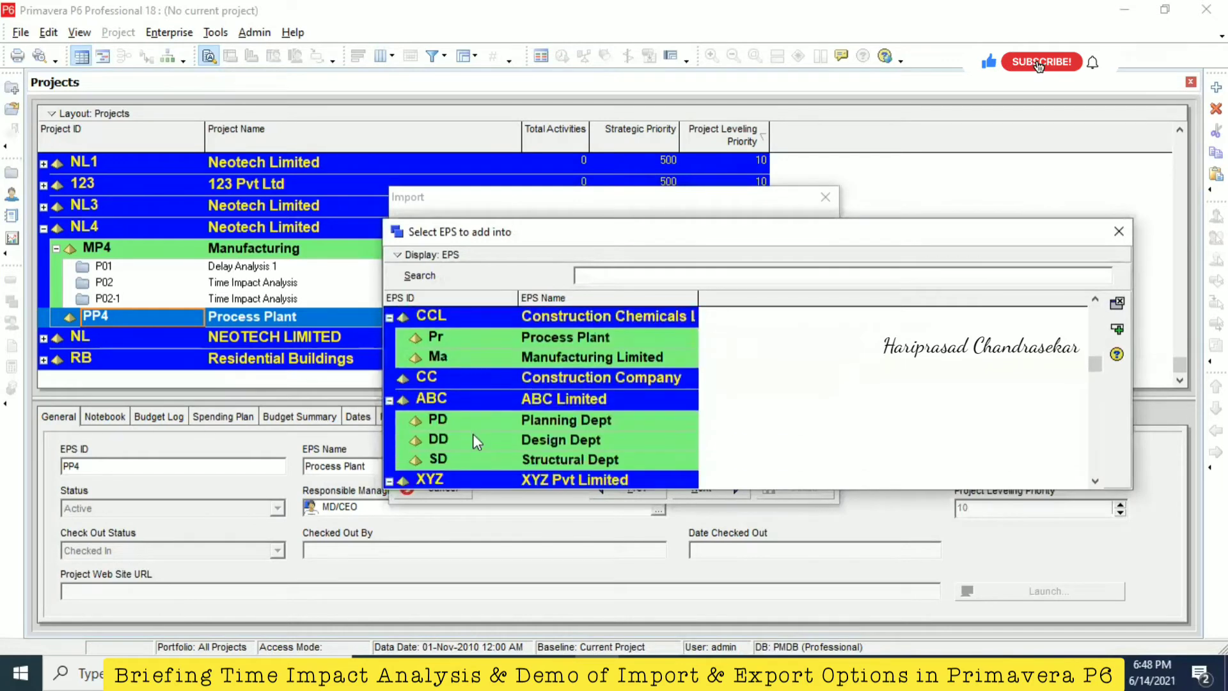
scroll(448, 416, down, 5)
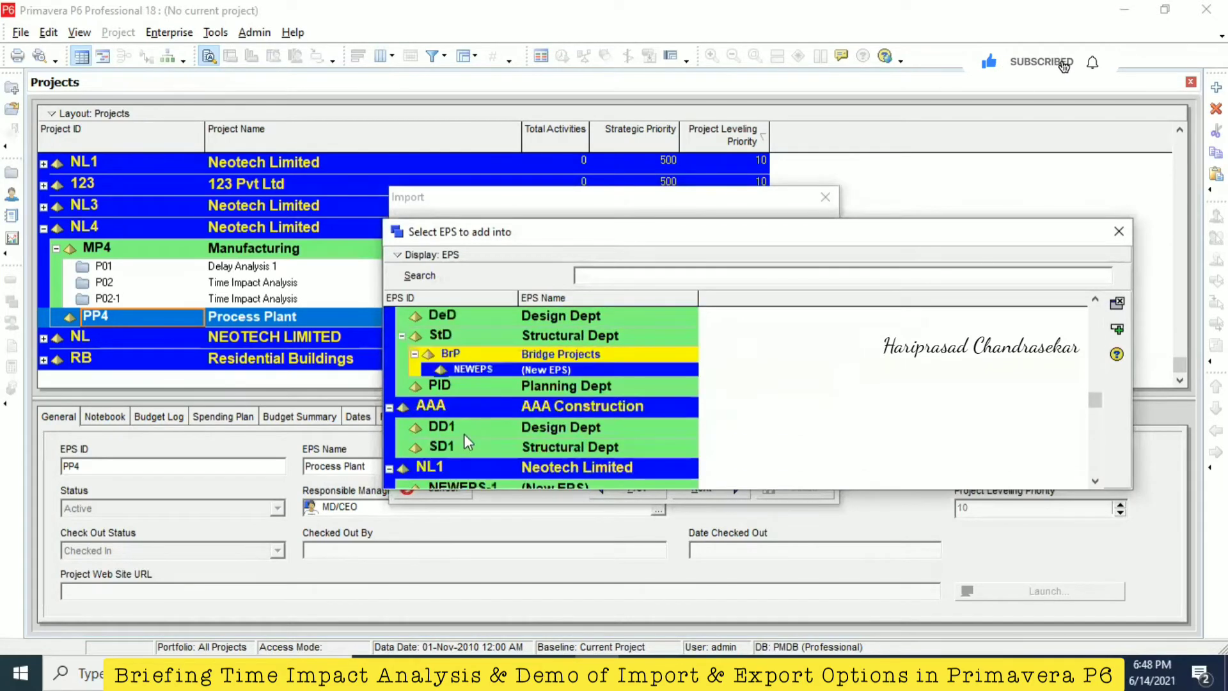
scroll(470, 429, down, 3)
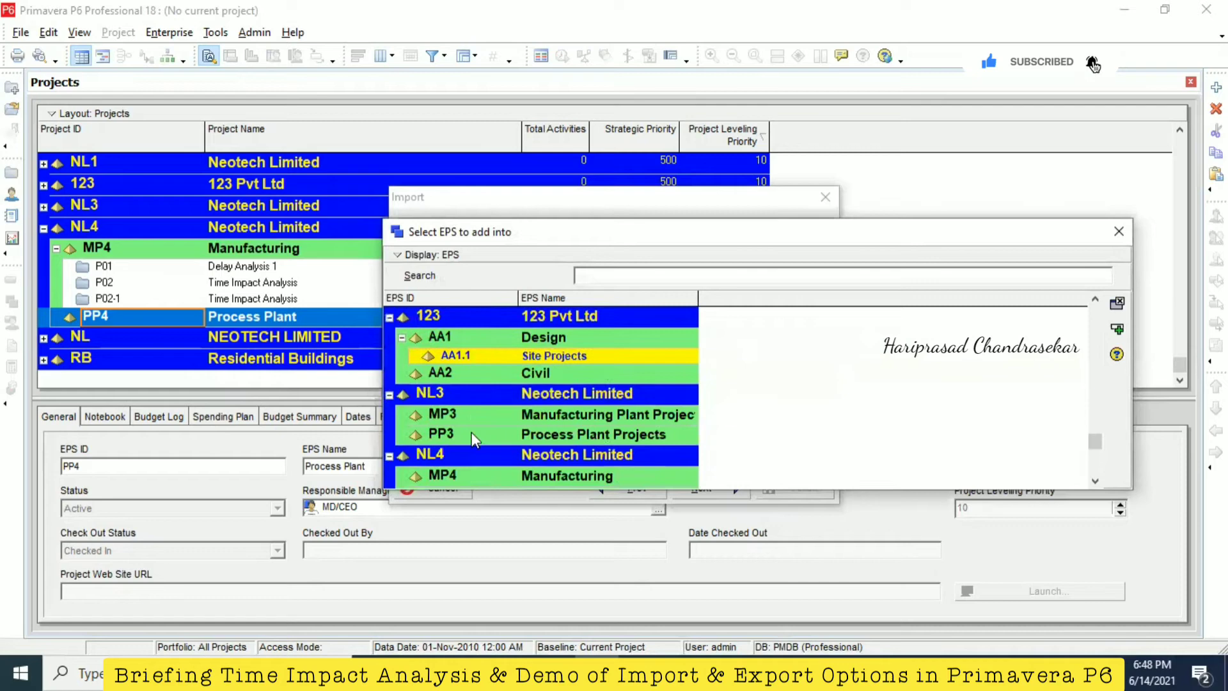
scroll(470, 459, down, 3)
double_click(463, 395)
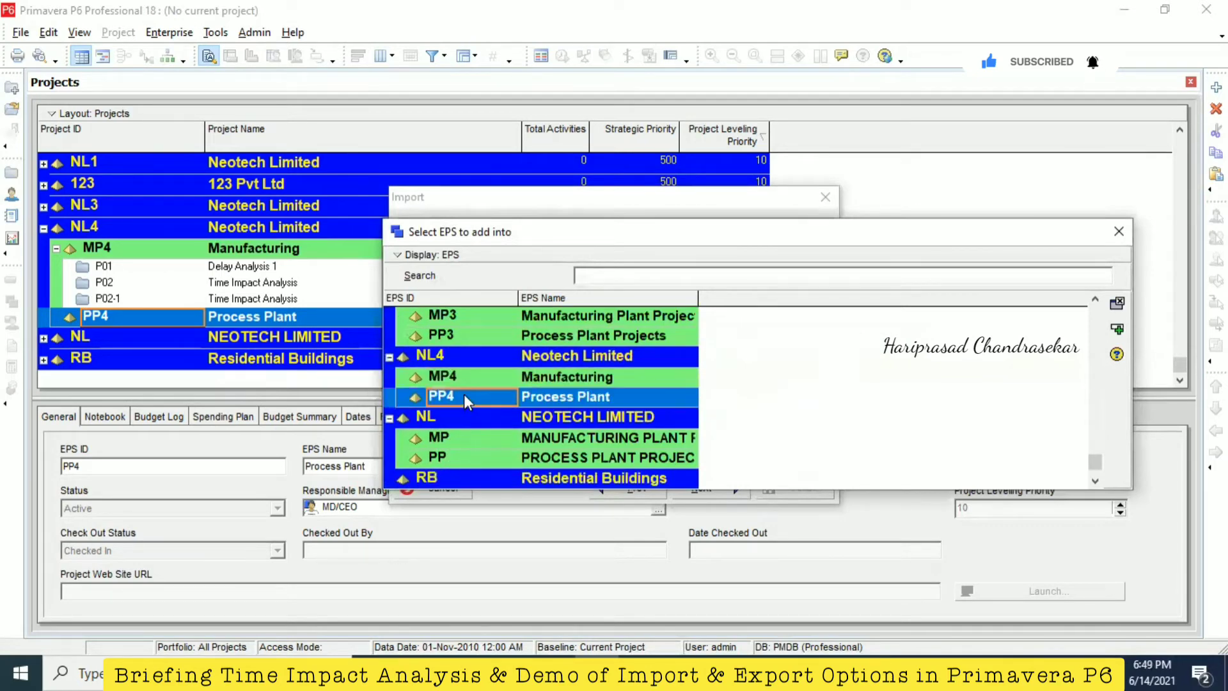
click(722, 491)
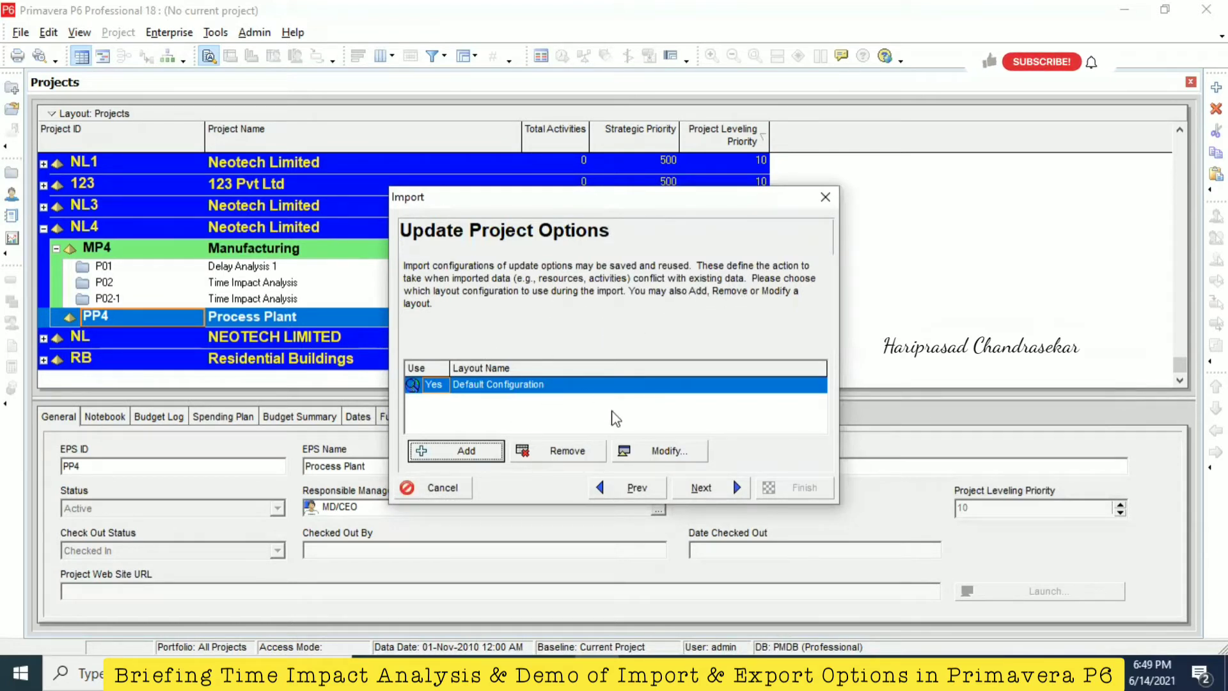
click(669, 451)
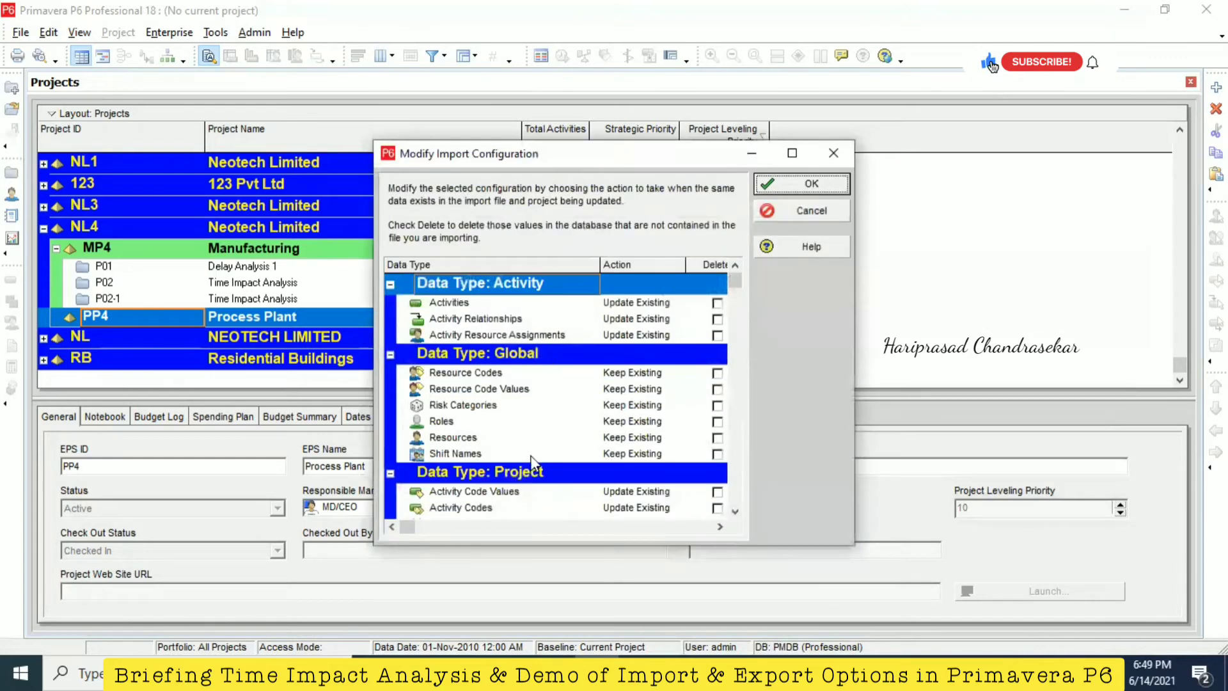
click(808, 212)
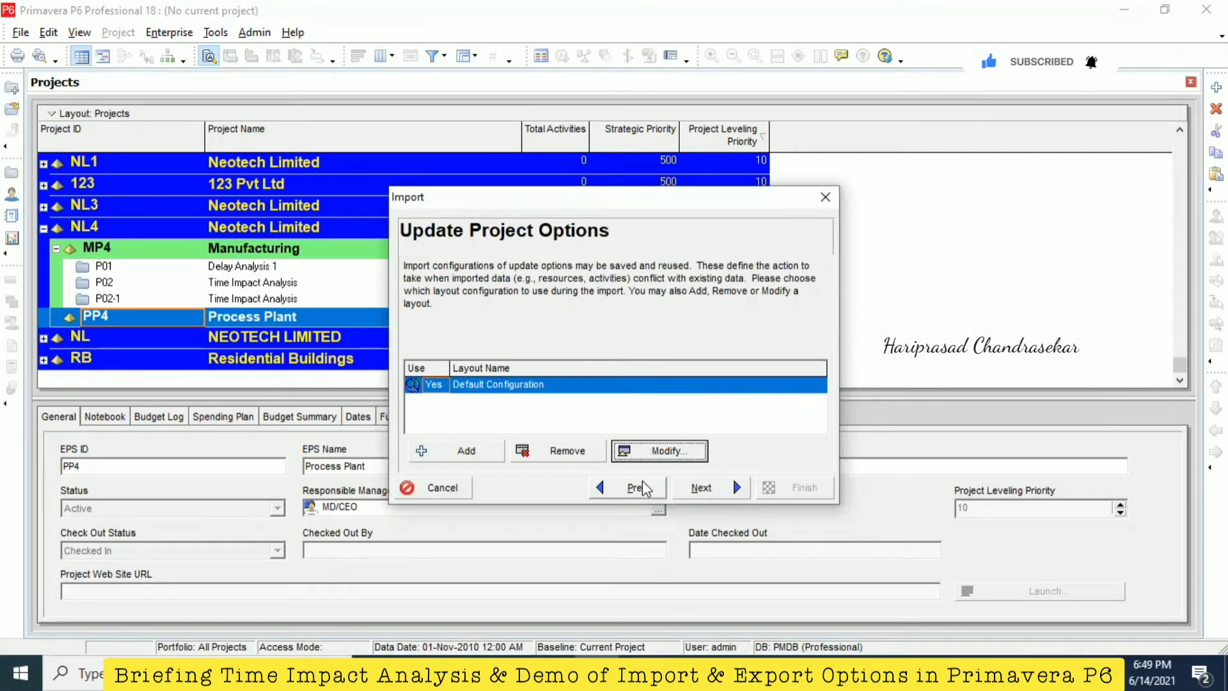
click(640, 488)
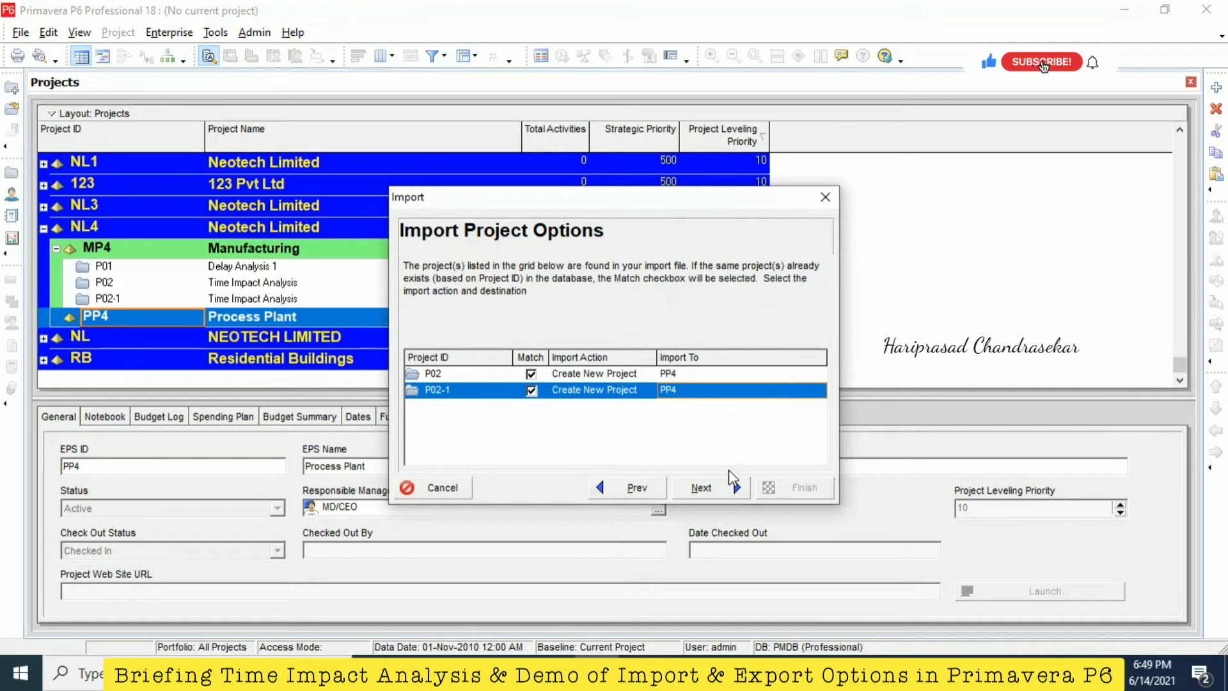
Keep Create New Project as P02's import action, dismissing the choose-an-EPS reminders.
click(609, 377)
click(608, 378)
click(606, 377)
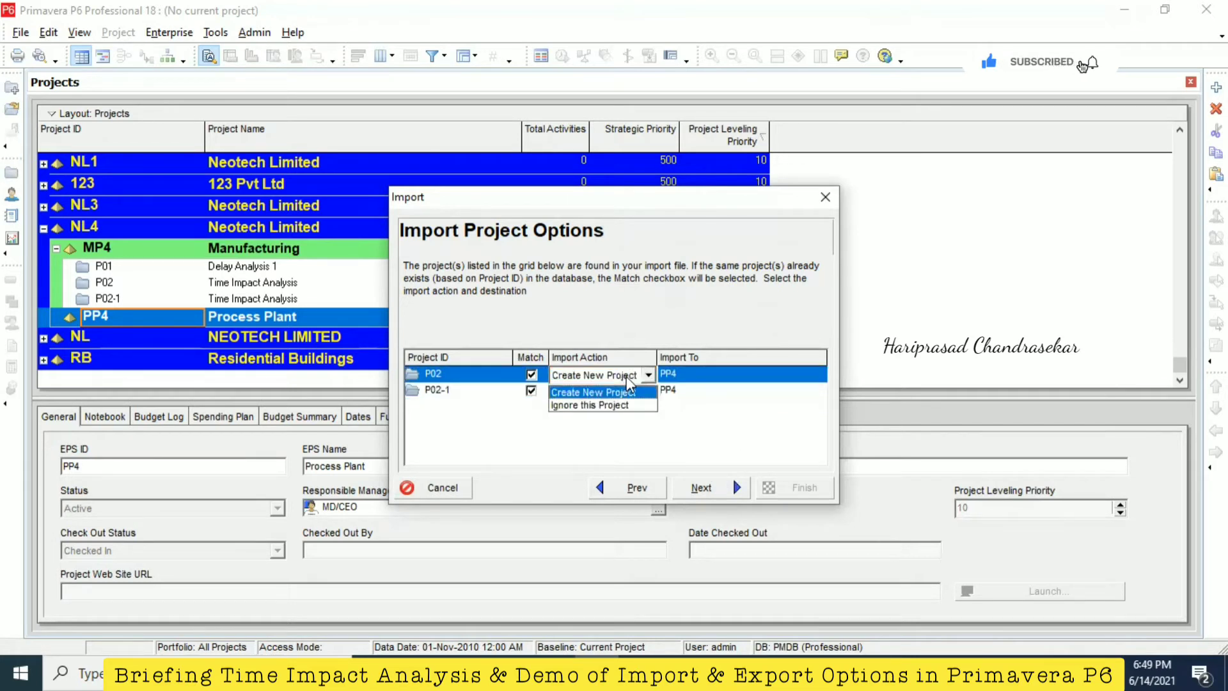
click(548, 450)
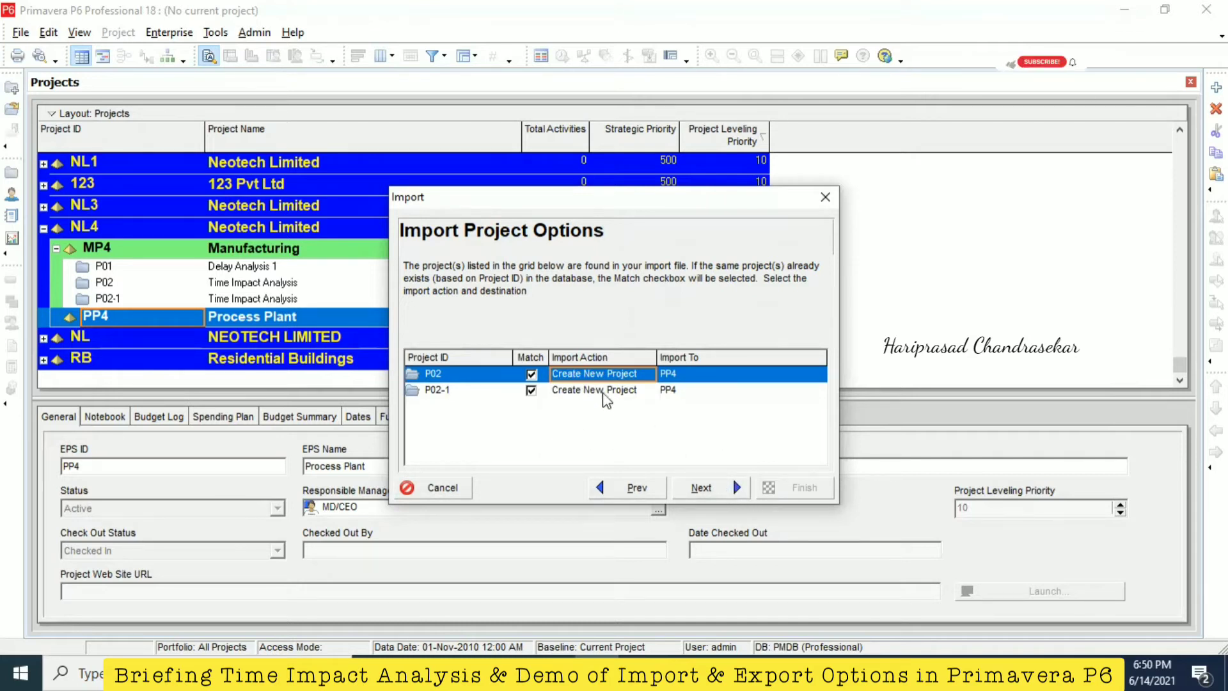
click(718, 490)
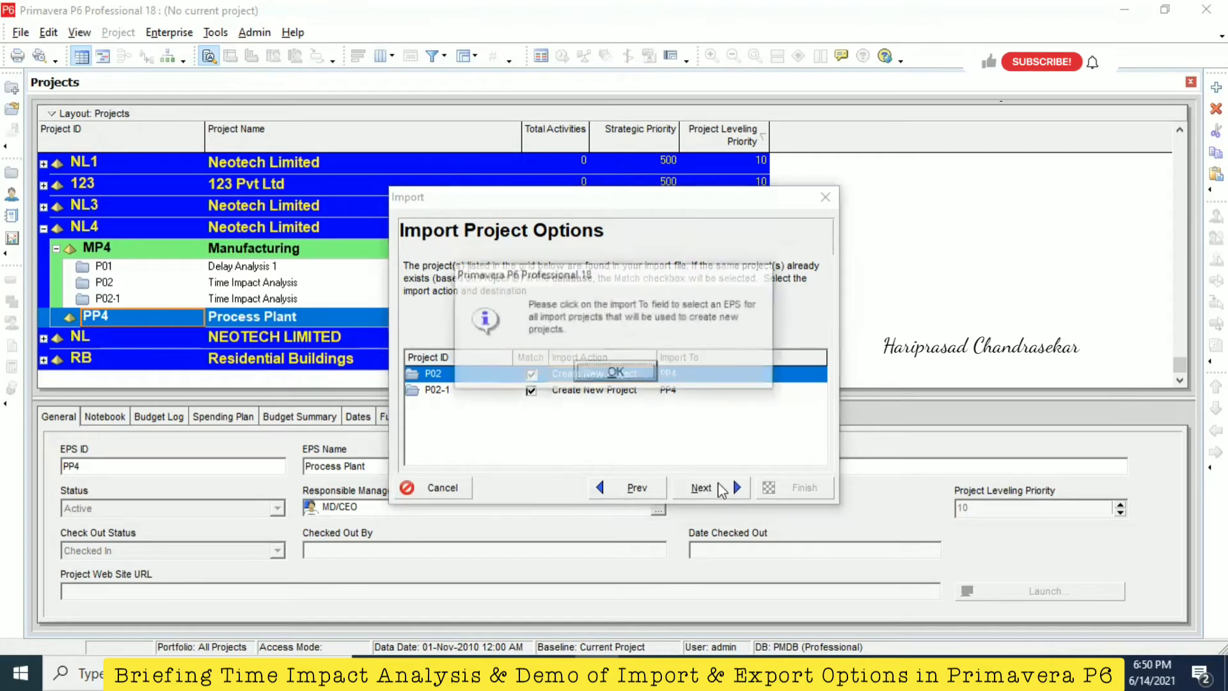
click(632, 380)
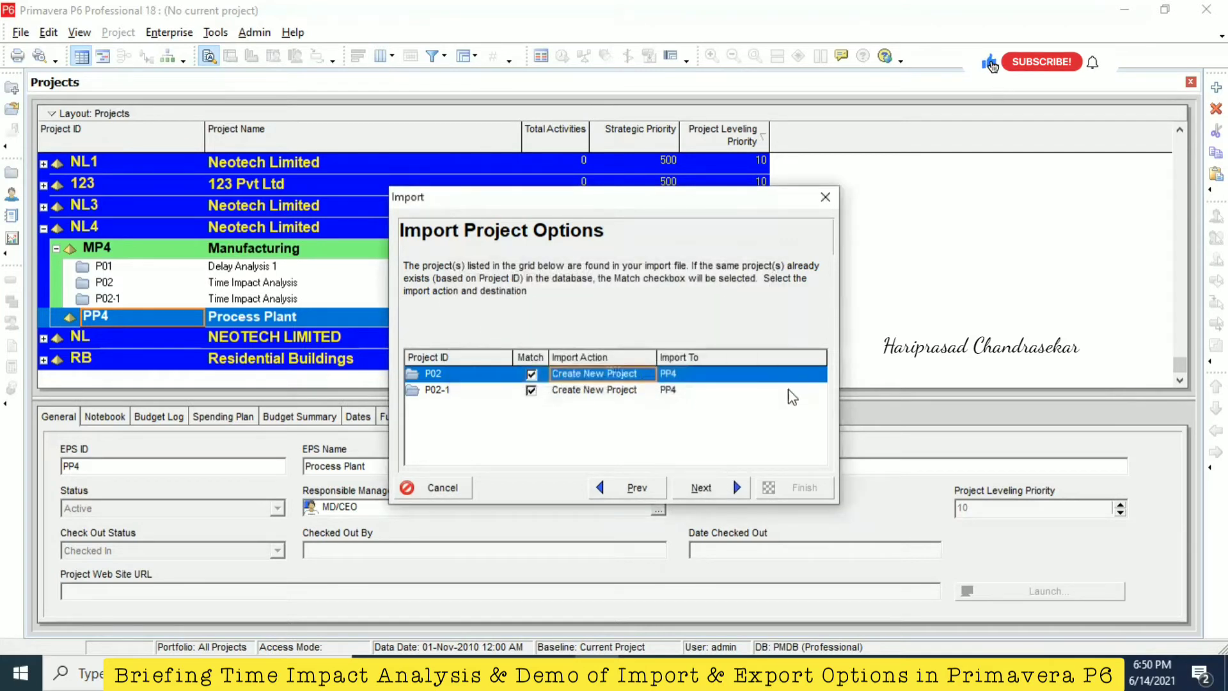
click(731, 483)
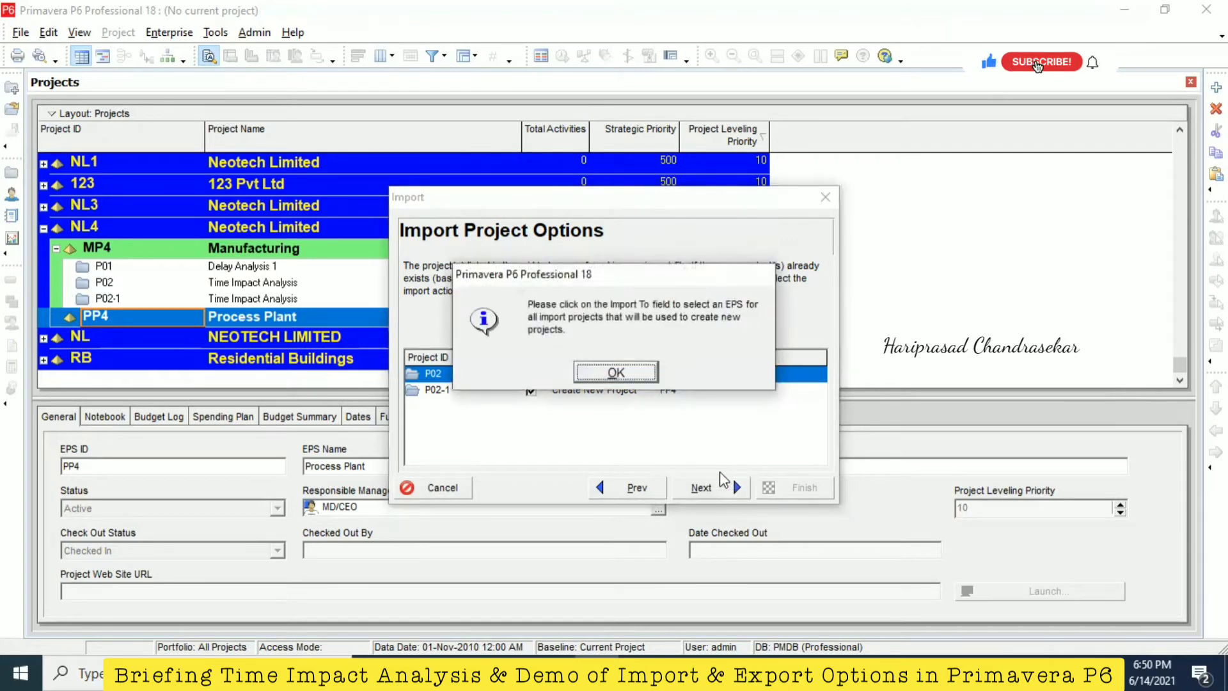
click(652, 377)
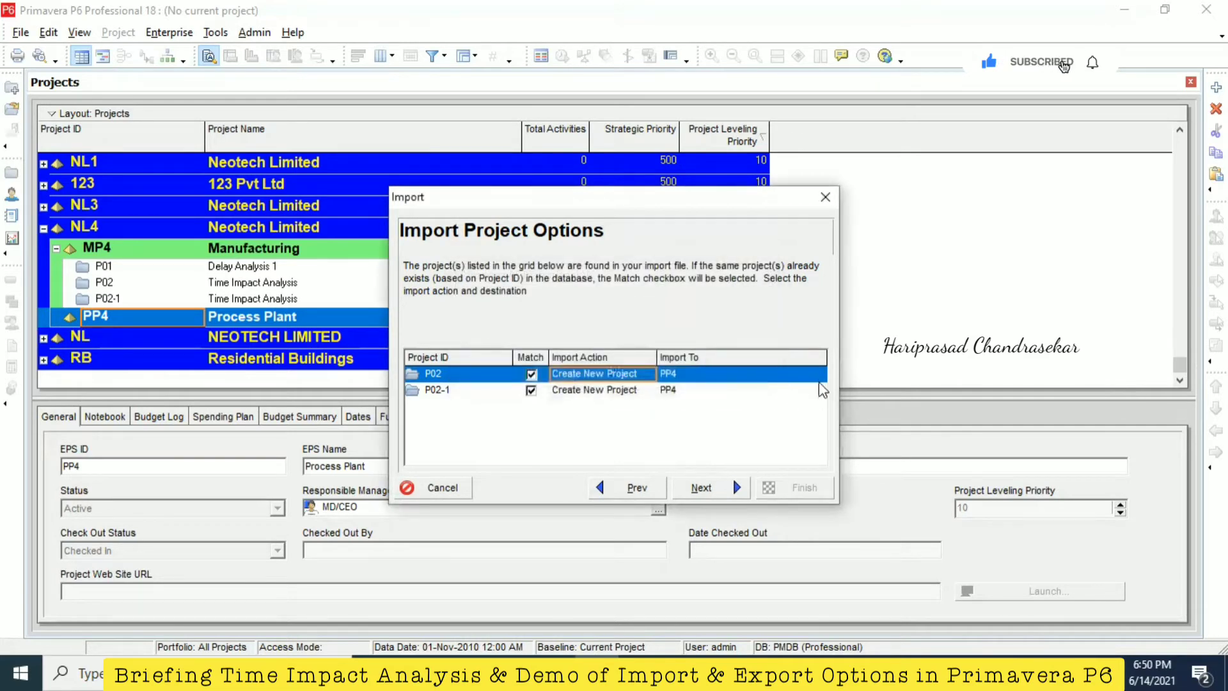
Choose Process Plant PP4 as the import destination and advance to the wizard's final page.
click(818, 374)
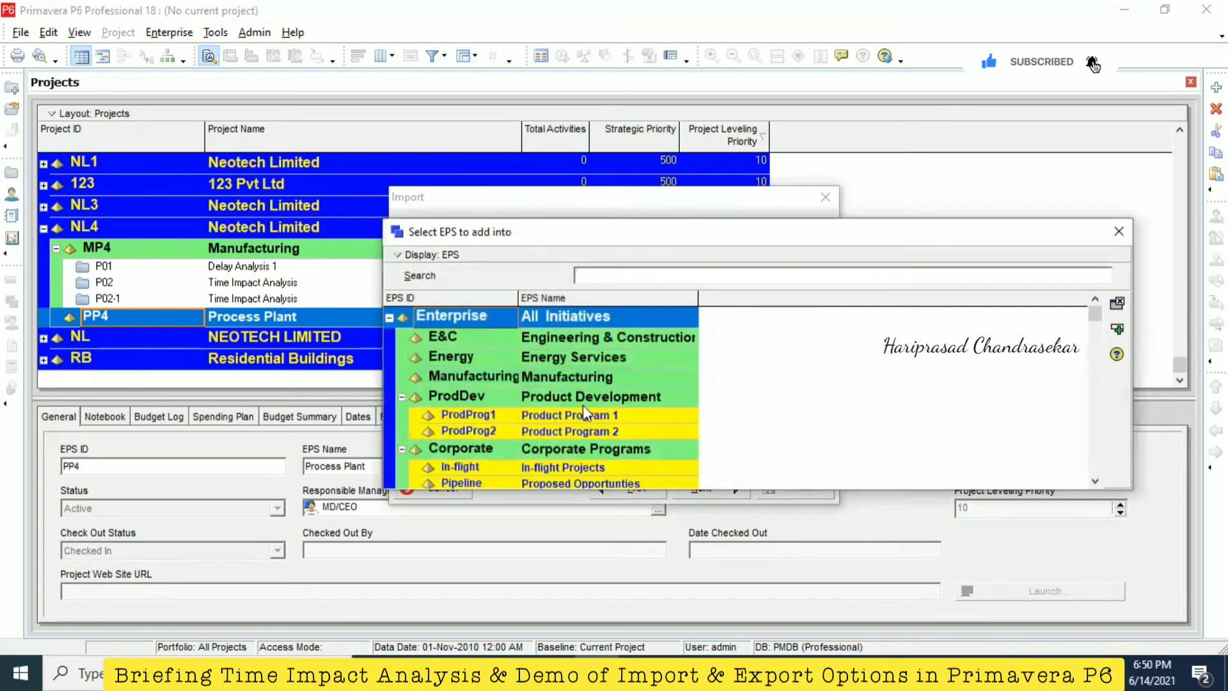
scroll(582, 409, down, 5)
scroll(516, 425, down, 10)
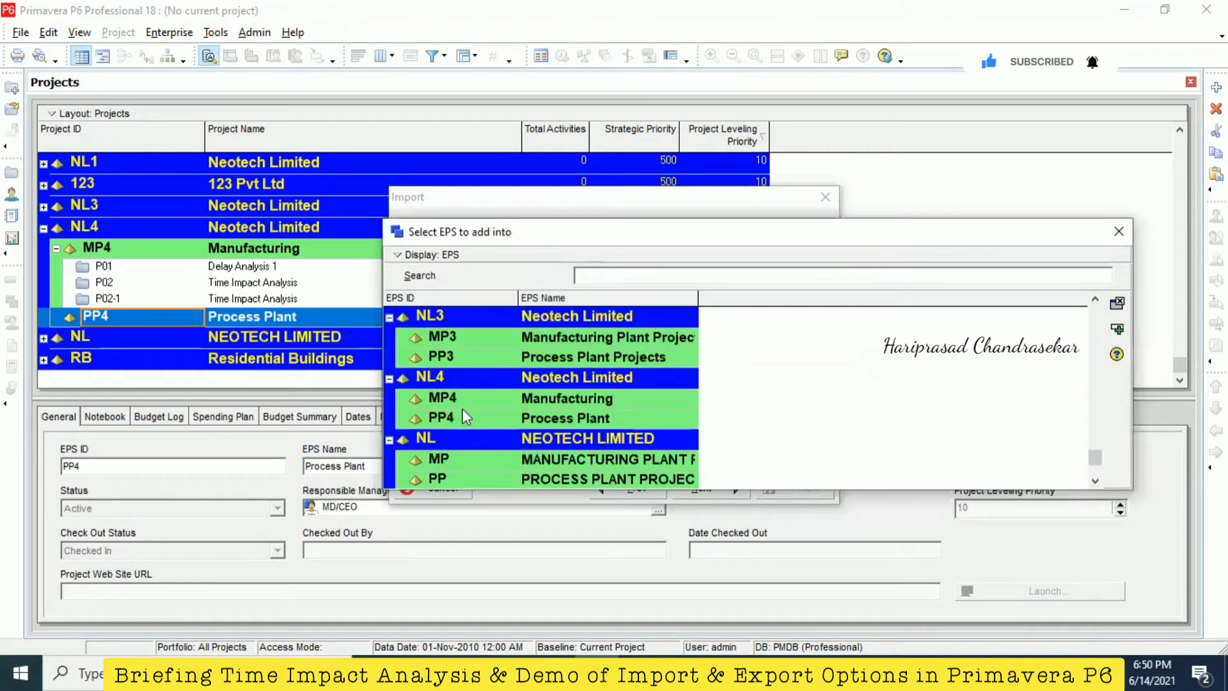
double_click(462, 416)
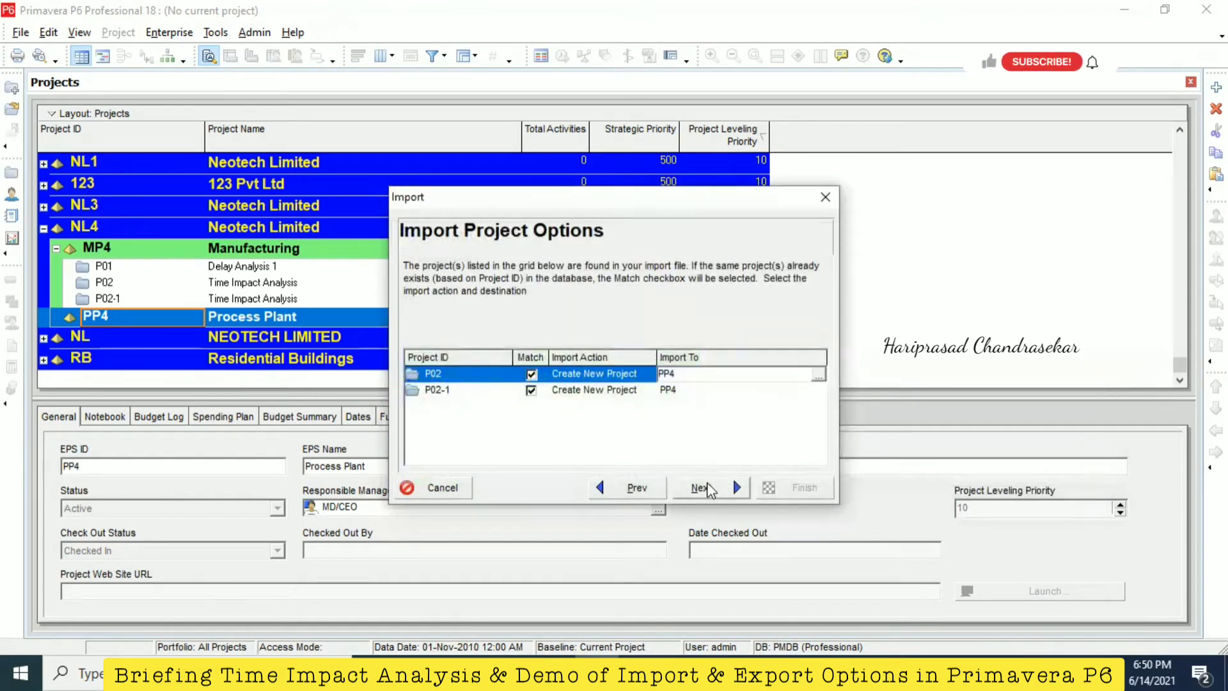
click(708, 483)
click(704, 487)
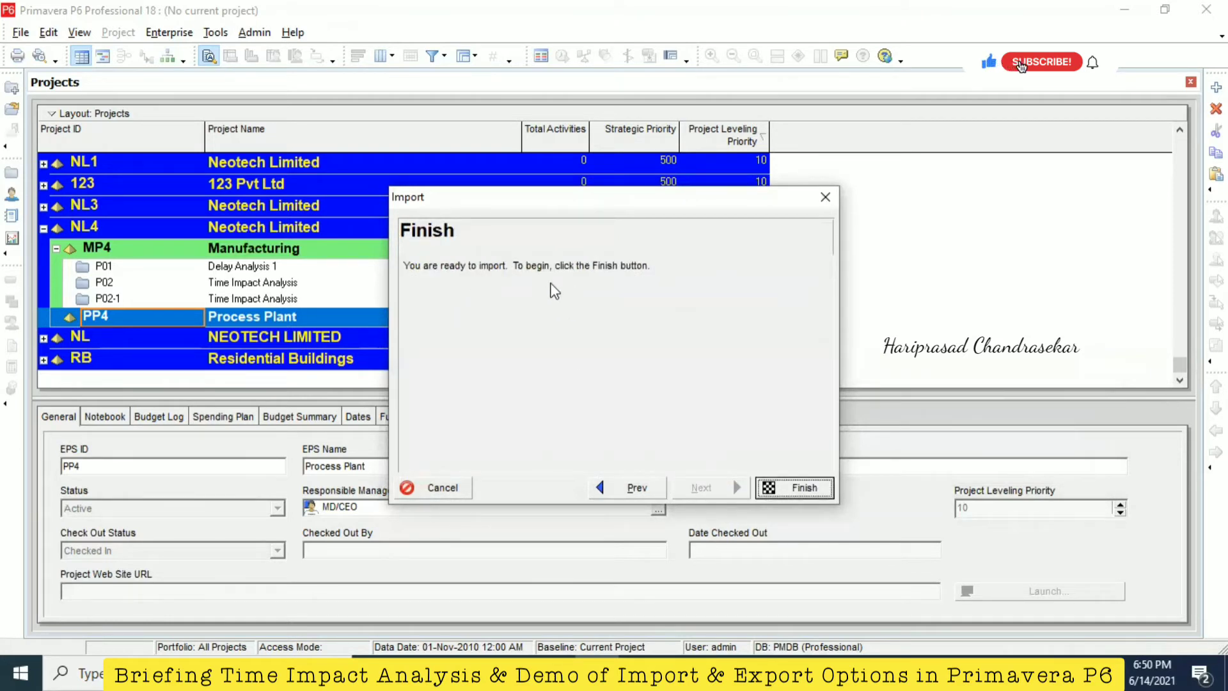
Run the import, close the result, then open P02-2 and P02-3 from under Process Plant.
click(816, 487)
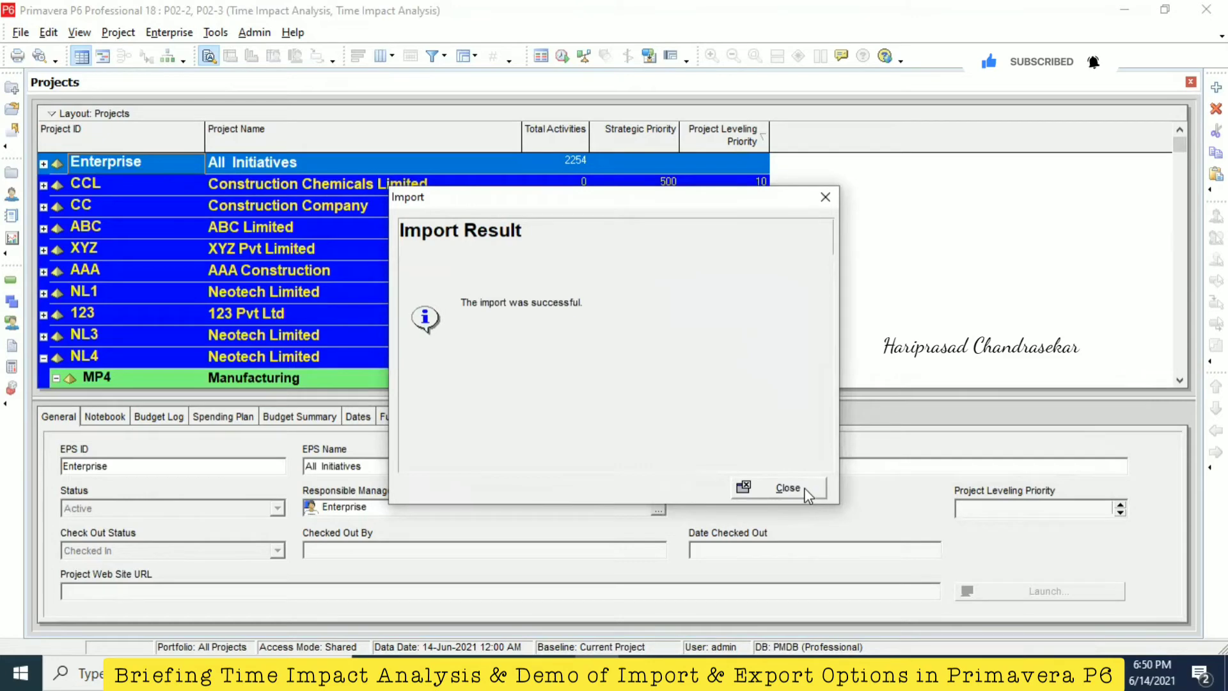
click(804, 488)
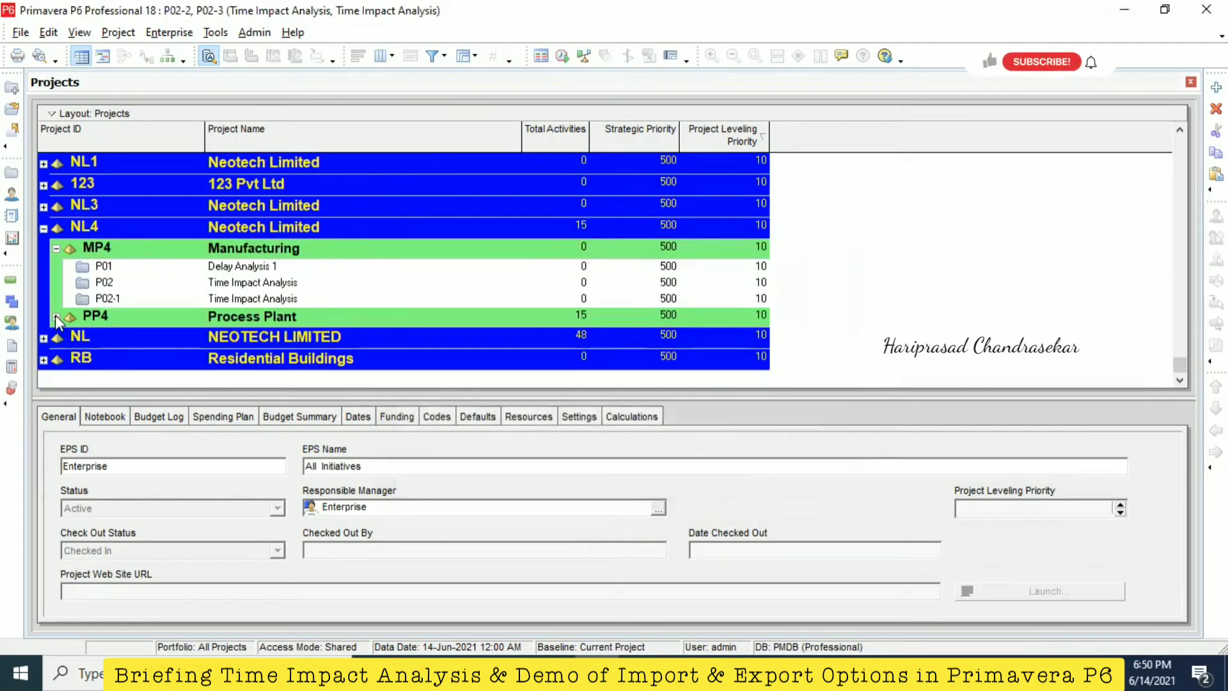
click(55, 316)
click(146, 335)
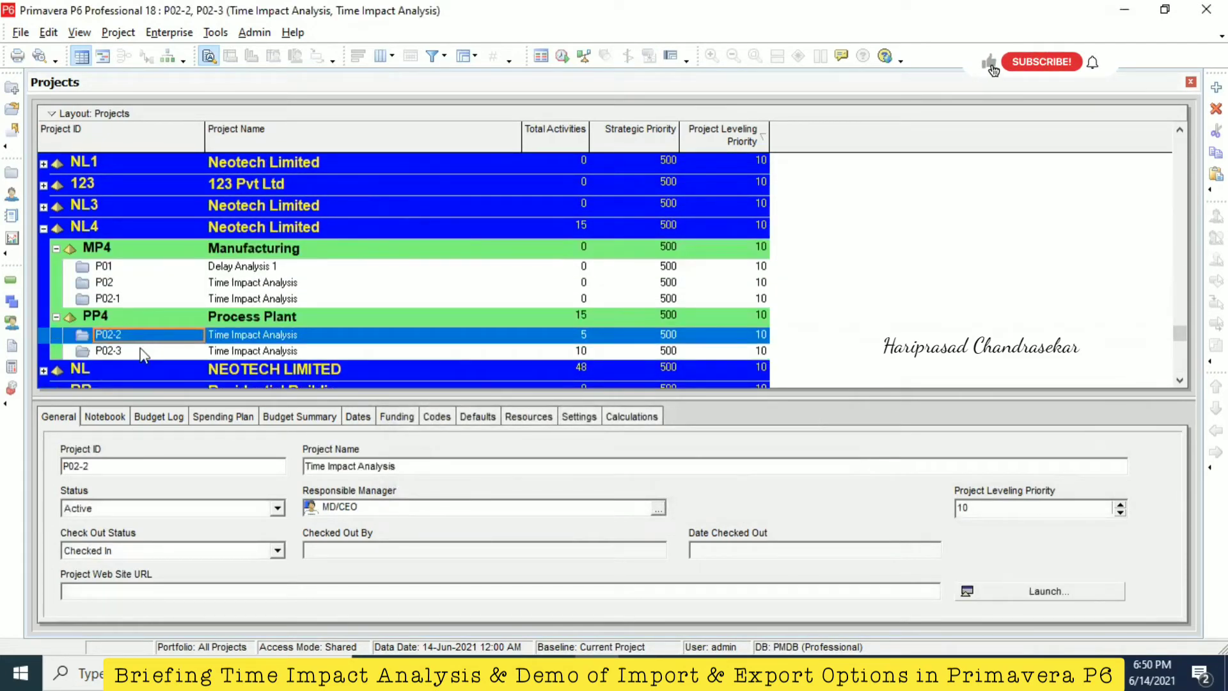
shift+click(142, 351)
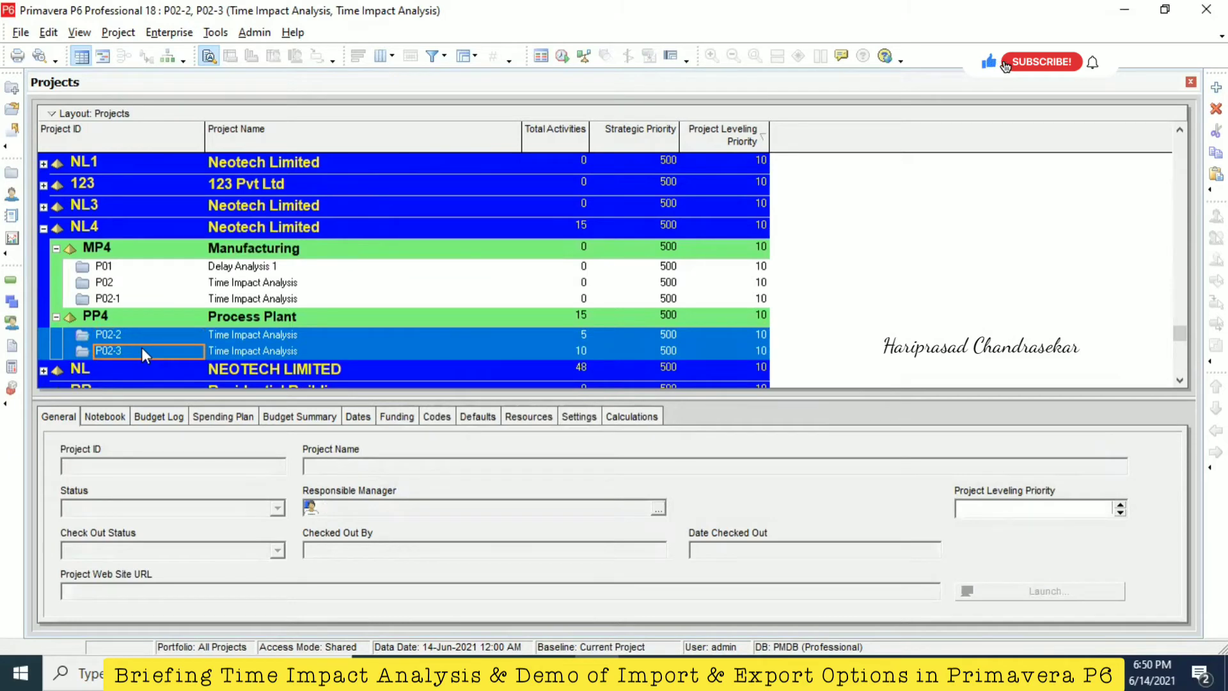
right_click(140, 348)
click(210, 231)
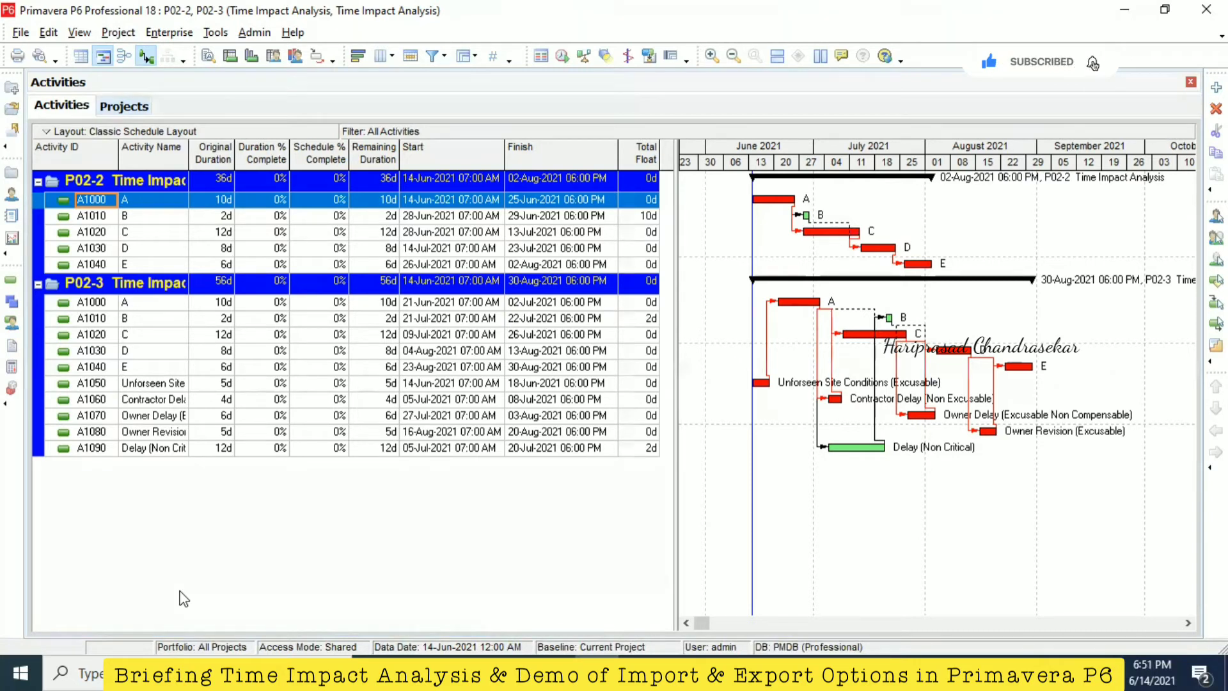
Start a Spreadsheet (XLSX) export of Activities for projects P02-2 and P02-3.
click(20, 32)
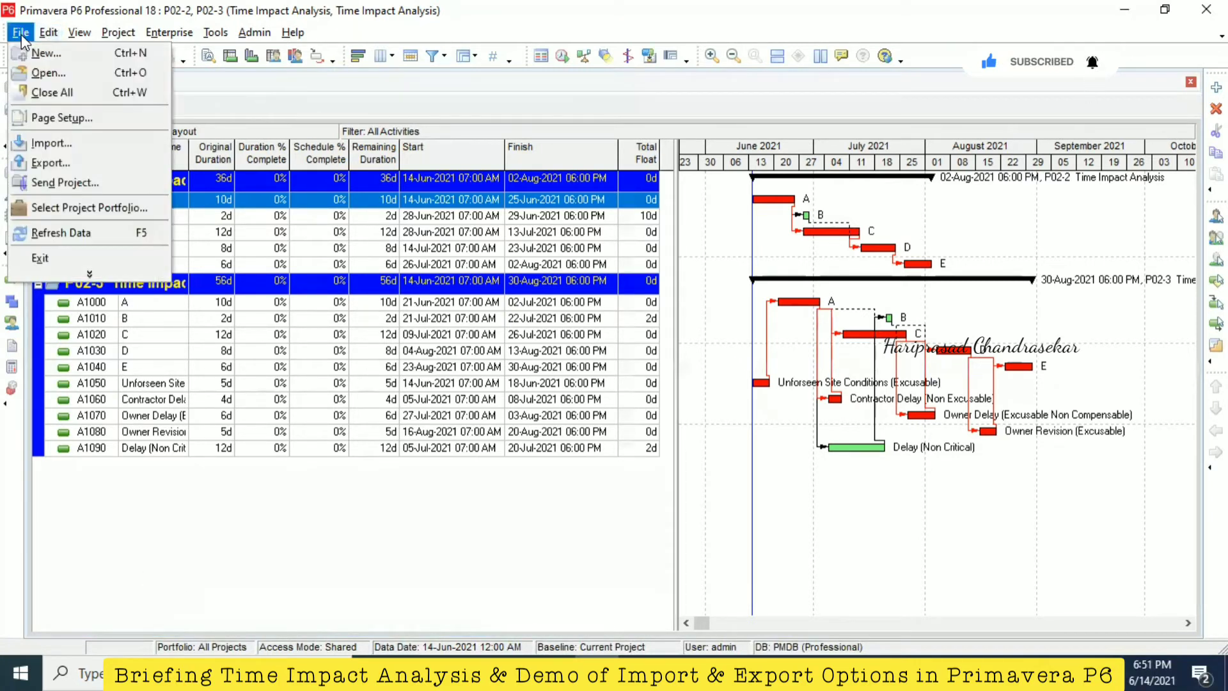
click(63, 165)
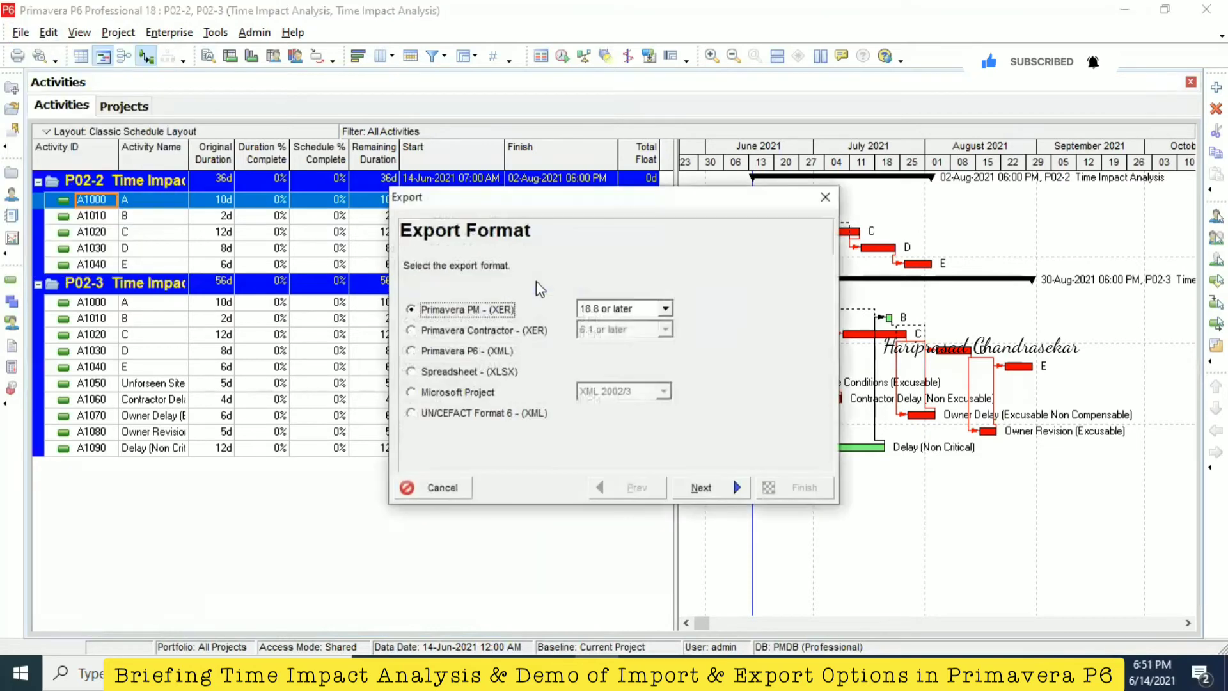
click(439, 373)
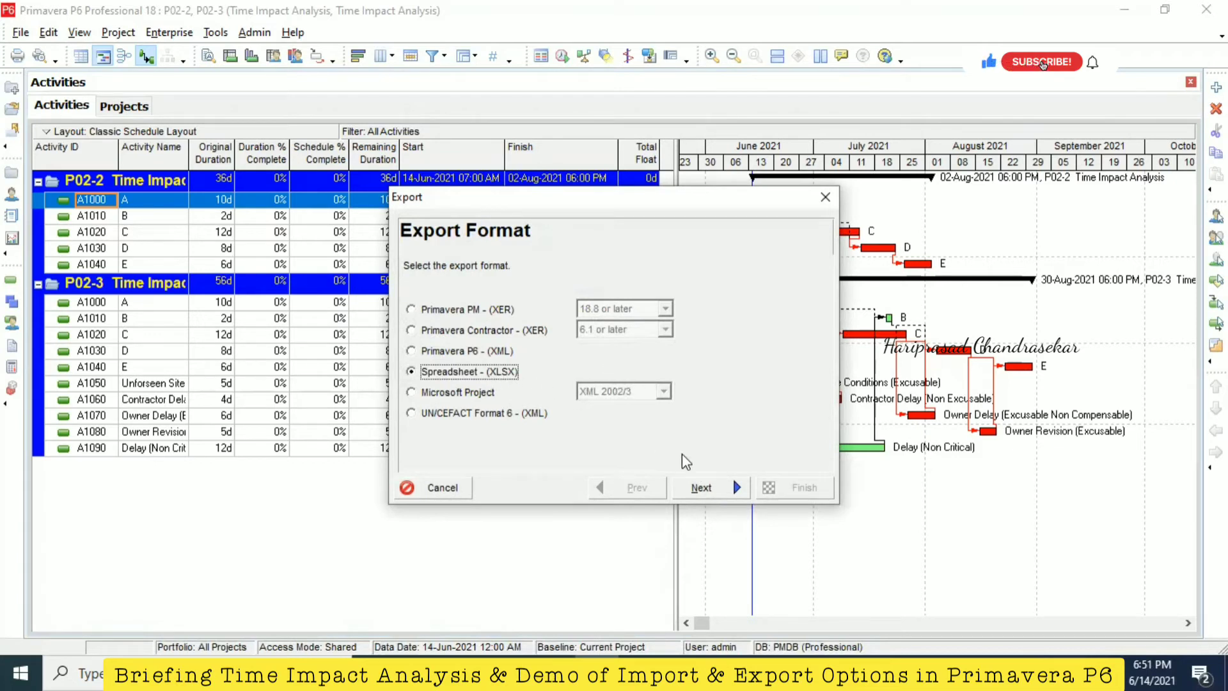
click(702, 488)
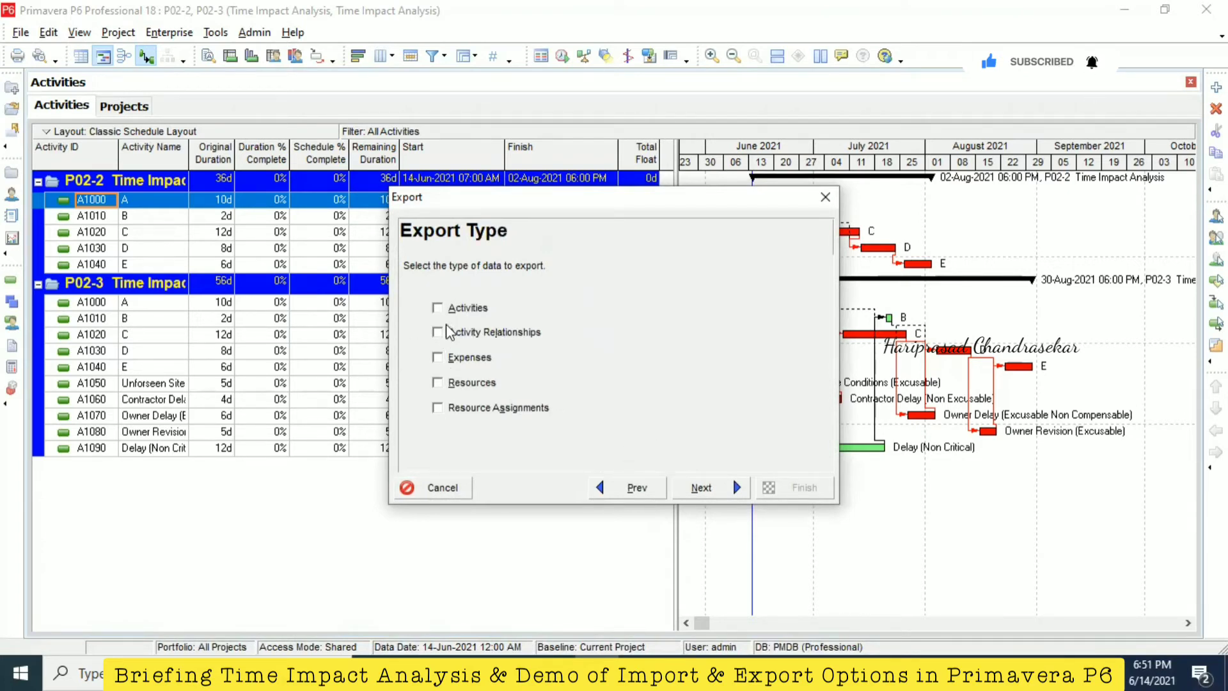
click(437, 308)
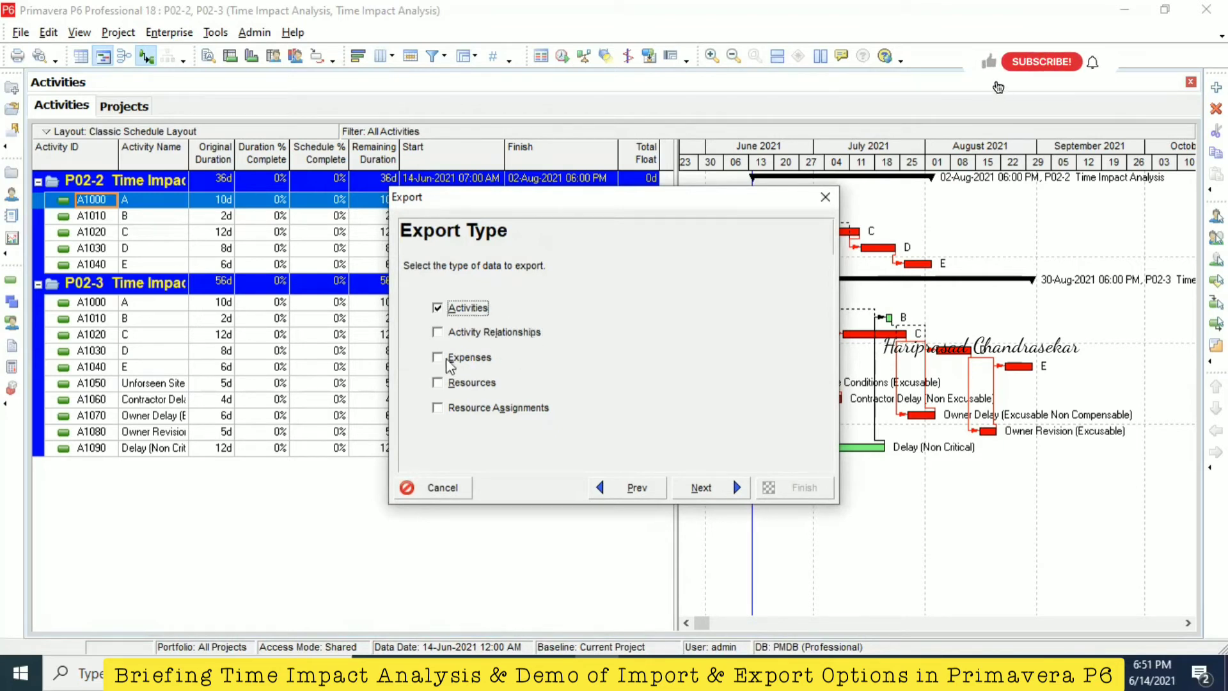
click(700, 487)
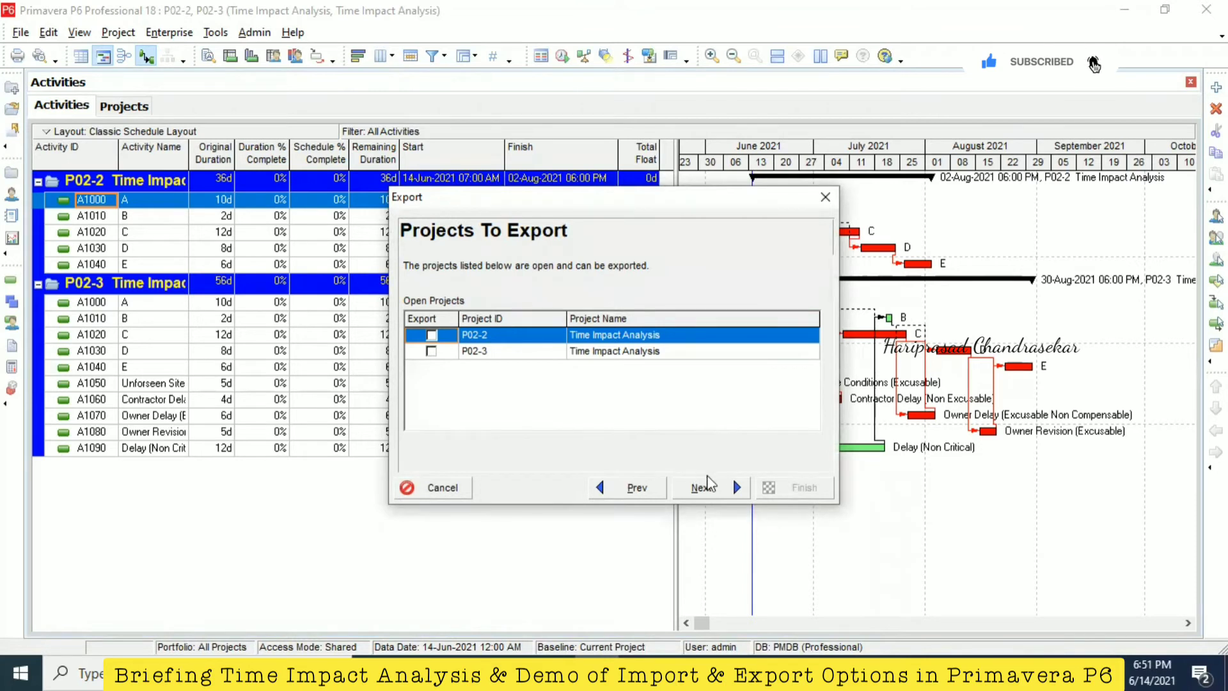
click(431, 335)
click(431, 351)
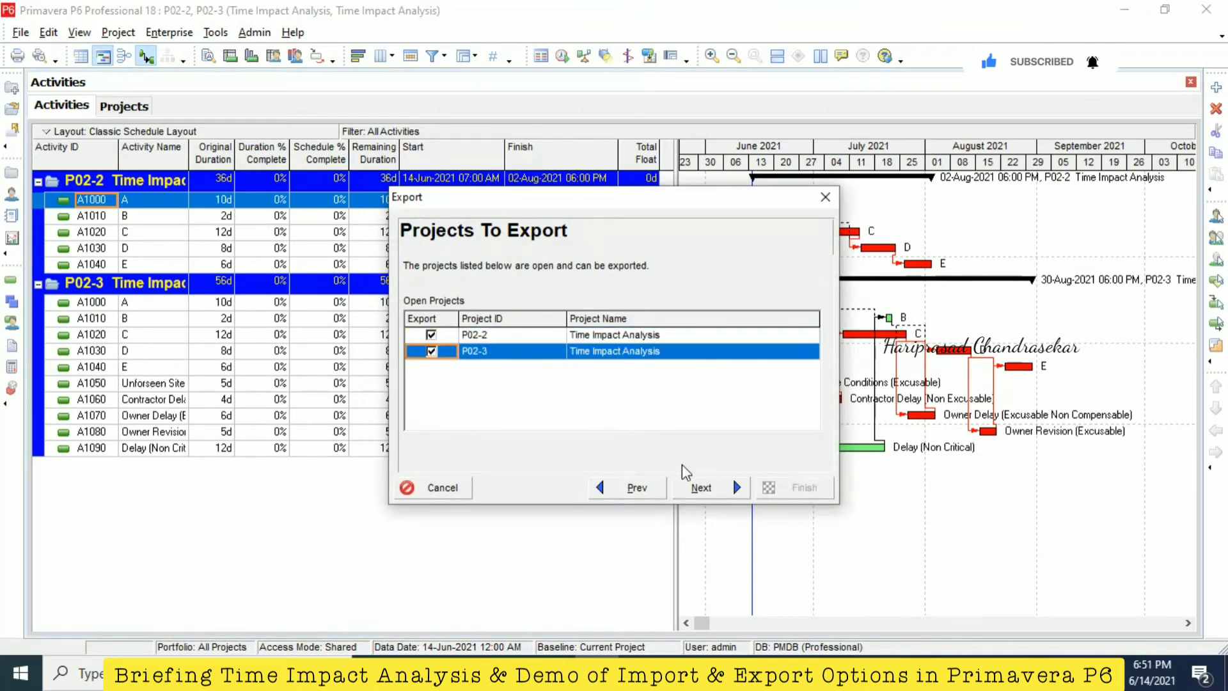
click(700, 487)
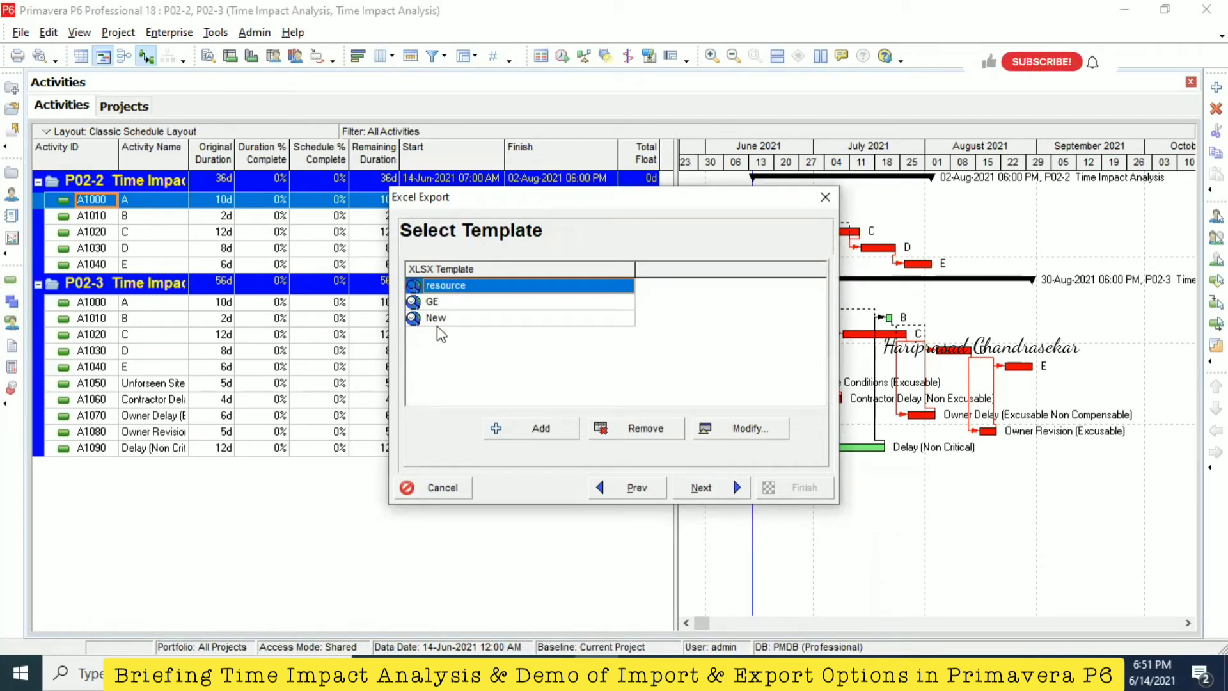
Modify the New template: remove the Resources column and add Total Float.
click(454, 319)
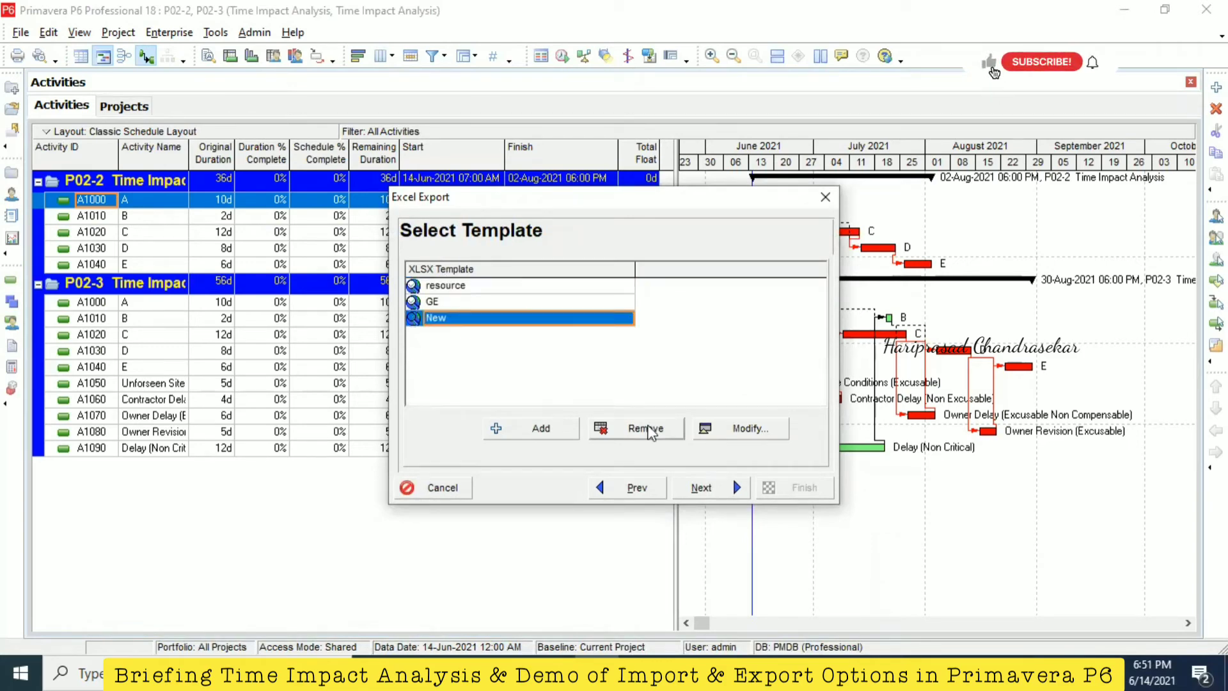
click(721, 428)
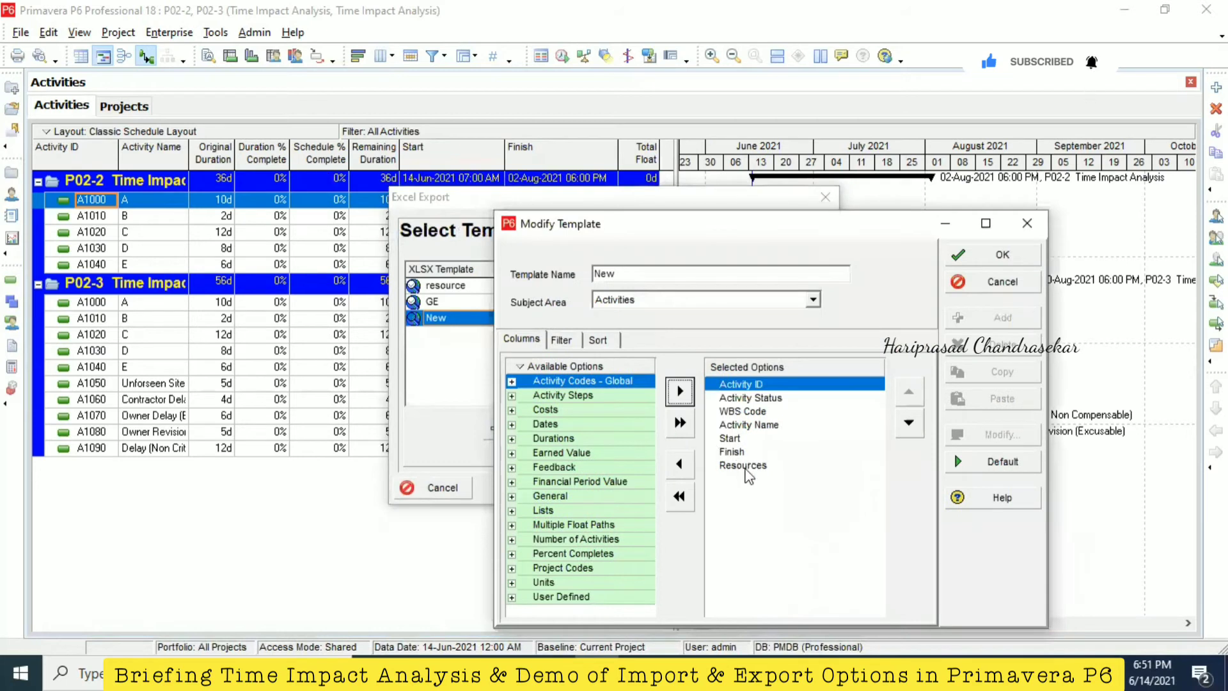
click(745, 467)
click(679, 464)
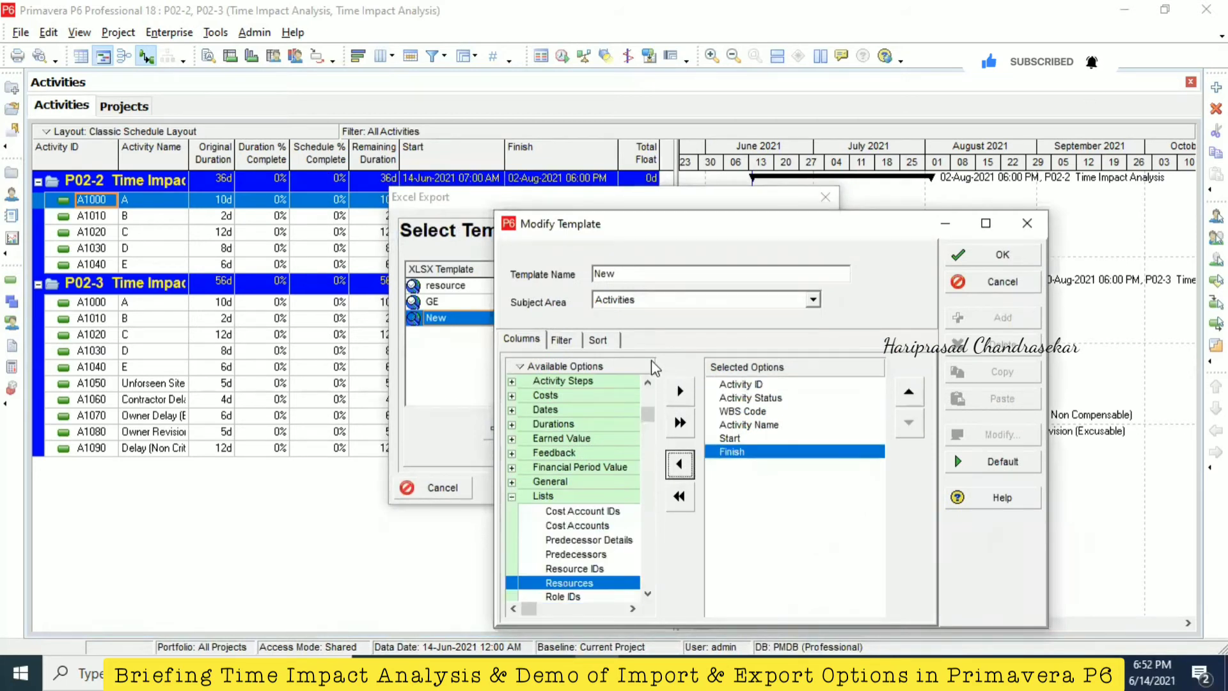
right_click(512, 373)
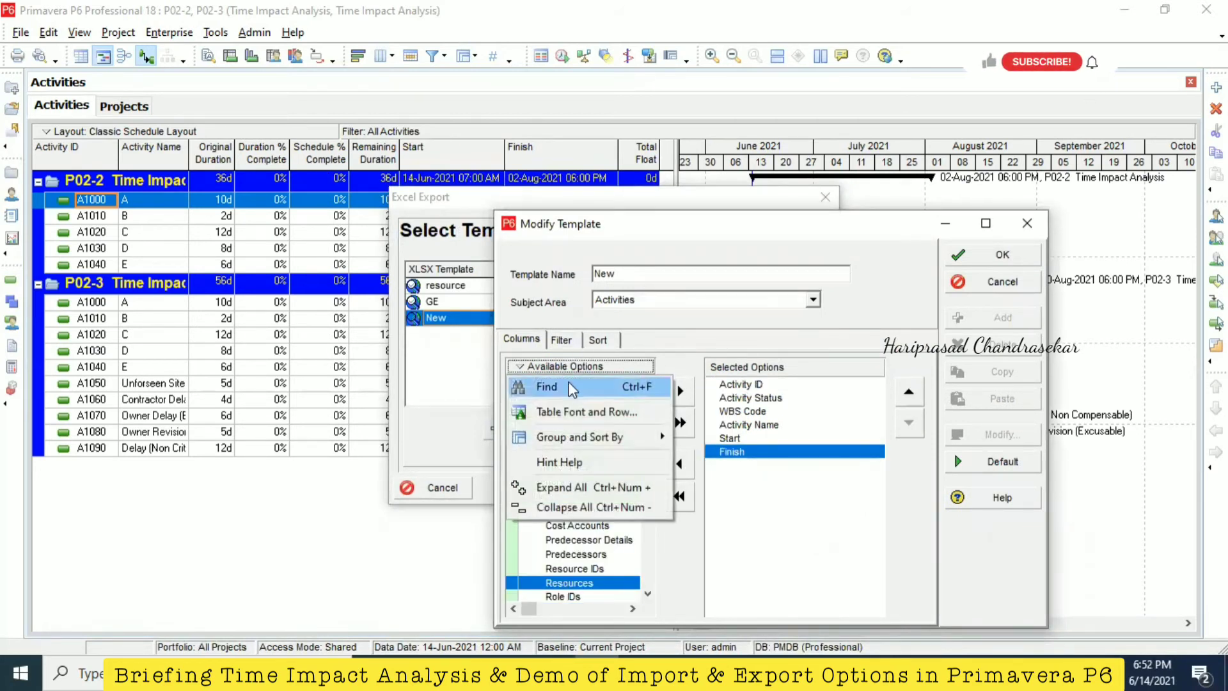
click(573, 389)
text(Fi)
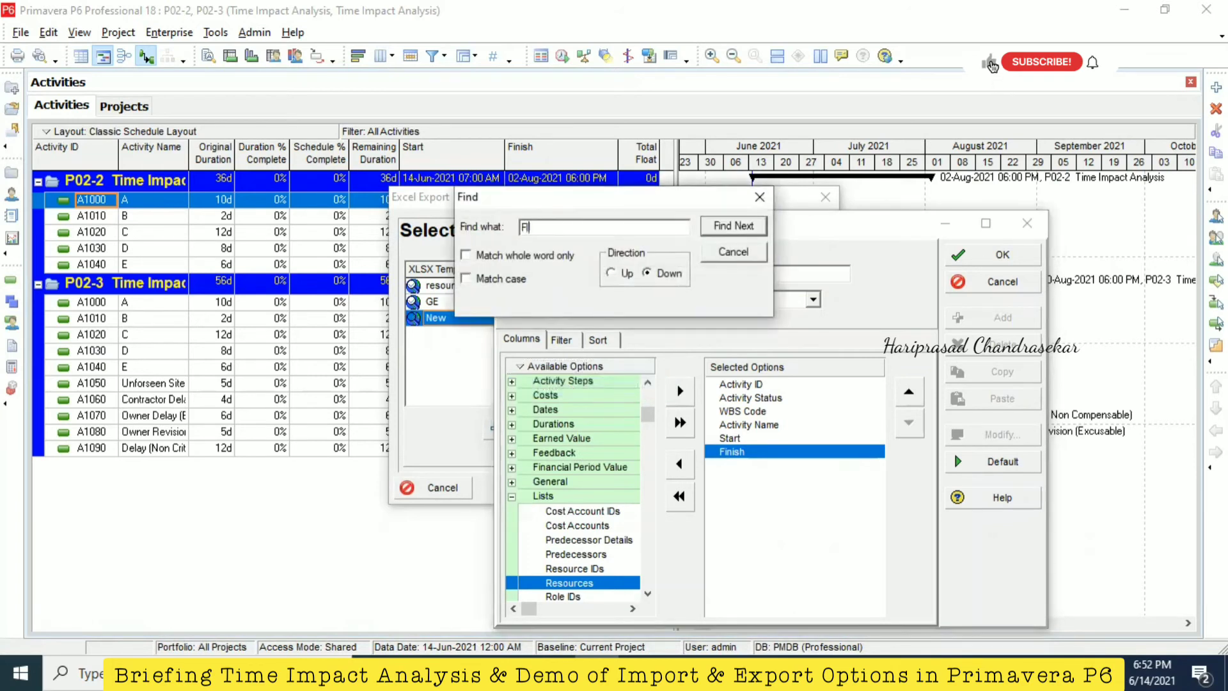
key(Return)
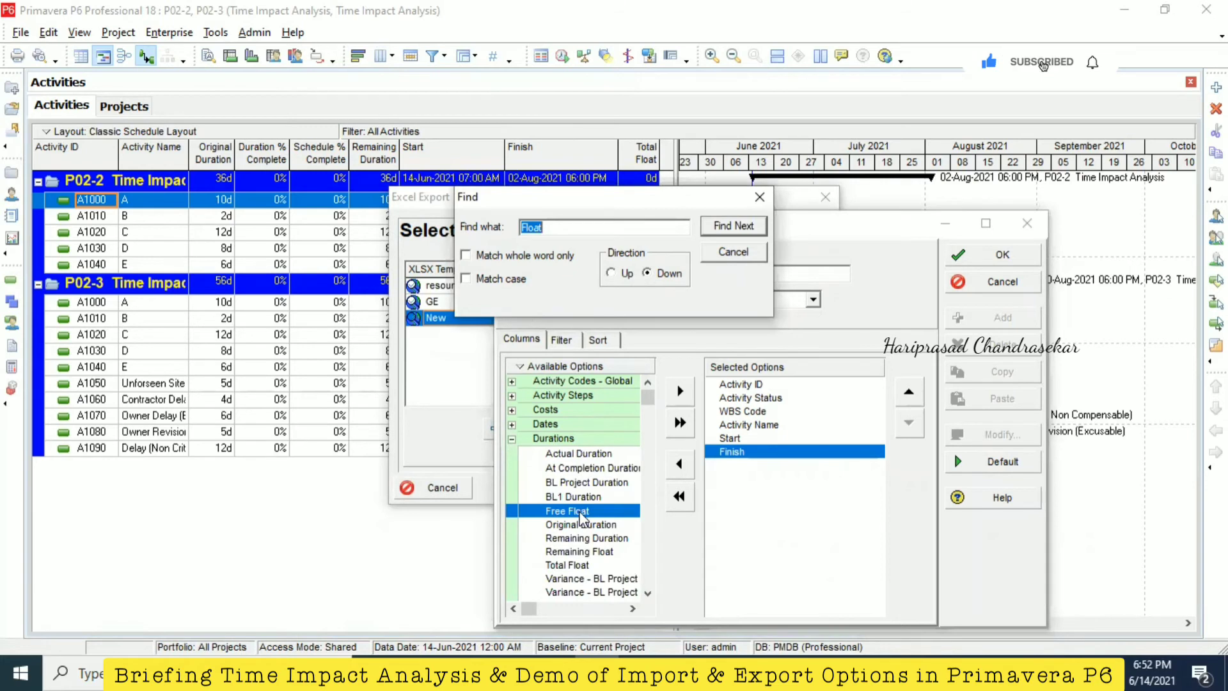
click(582, 518)
click(579, 550)
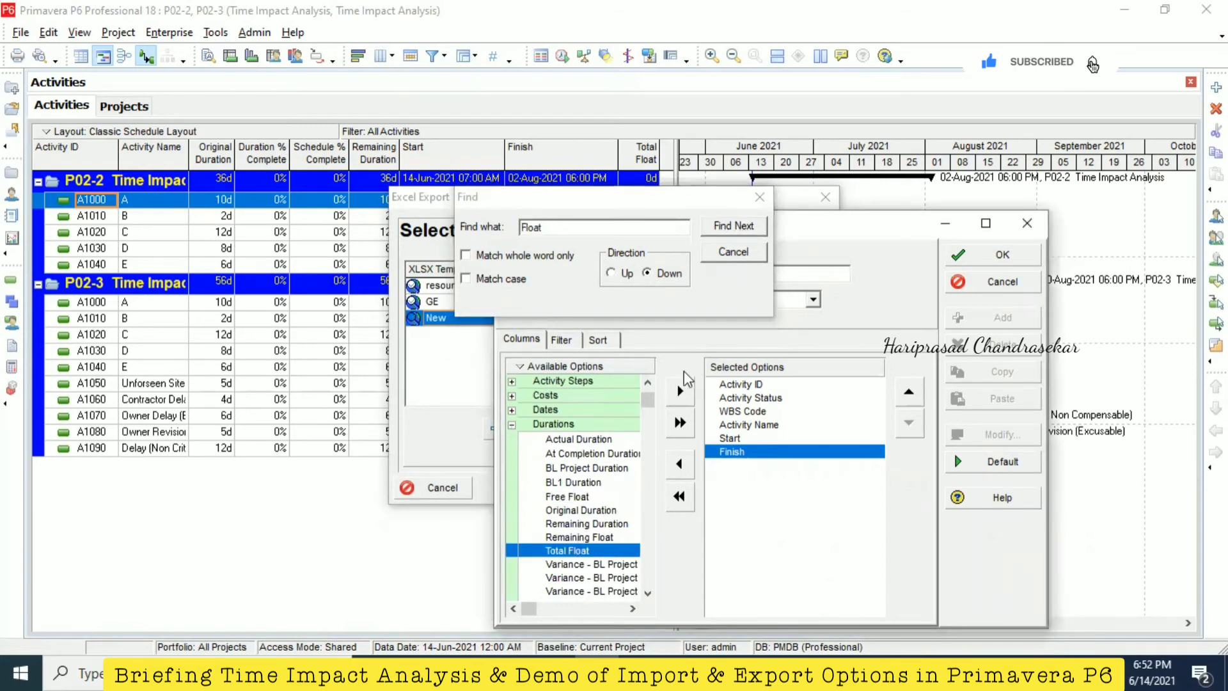
click(680, 391)
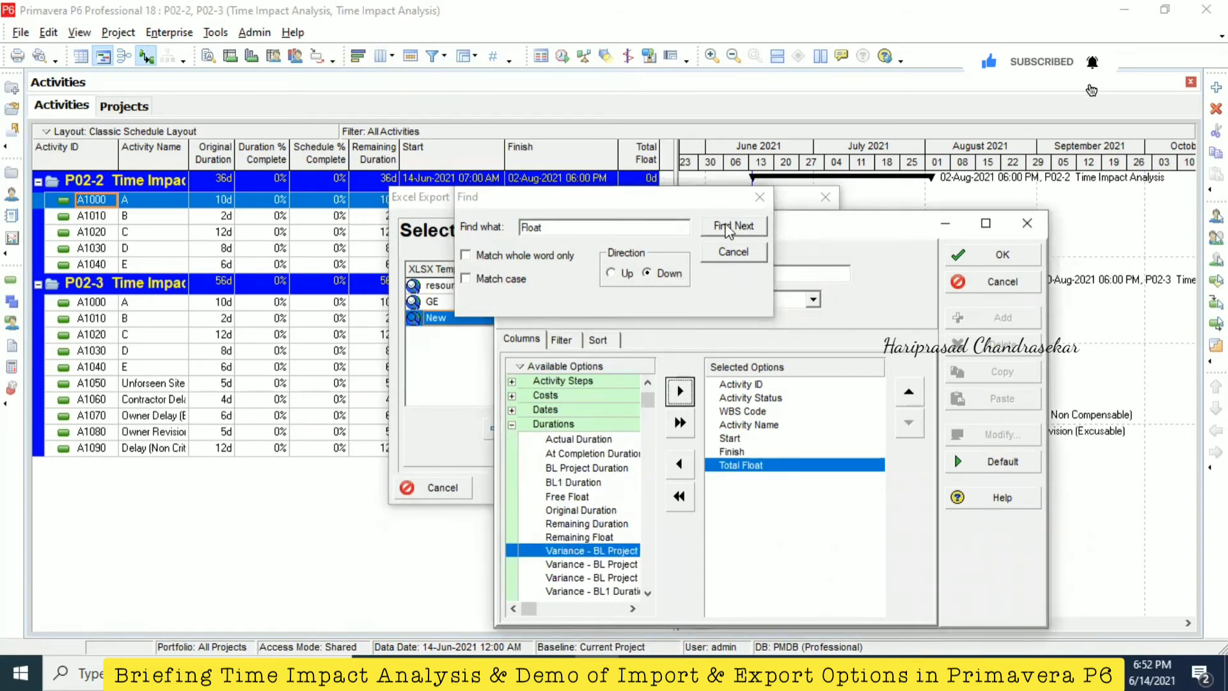
click(760, 196)
click(1013, 258)
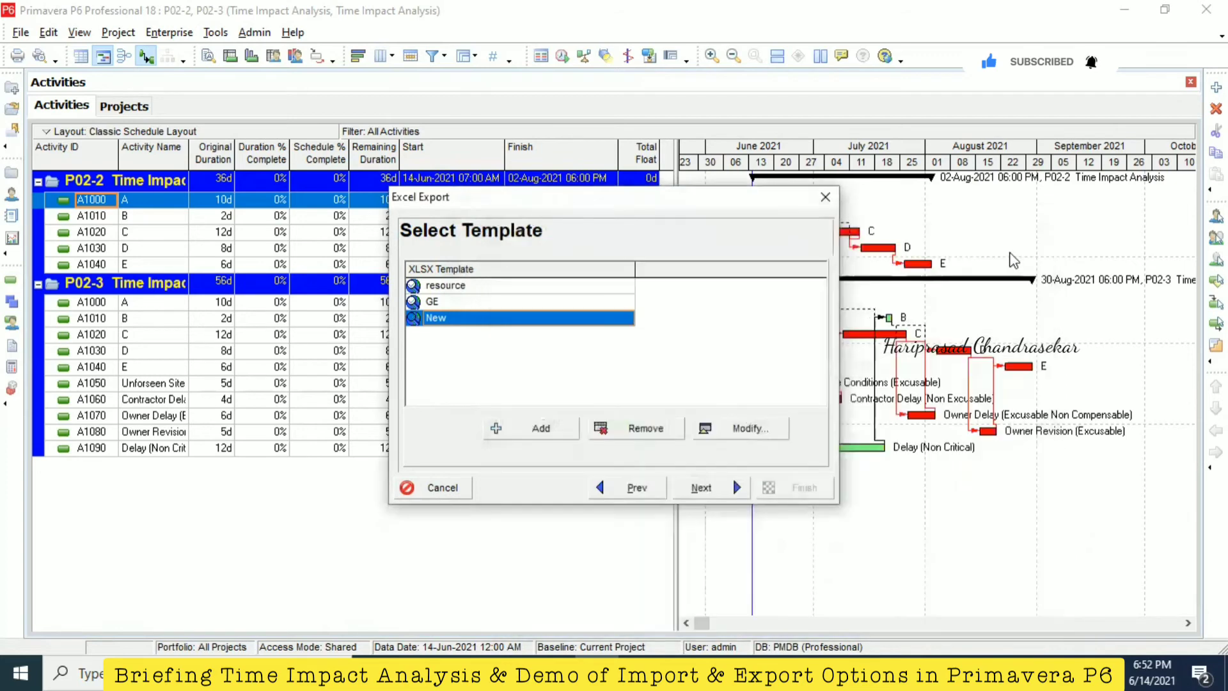
Advance to the summary and finish writing P02-2-Activities.xlsx and P02-3-Activities.xlsx to Documents.
click(737, 493)
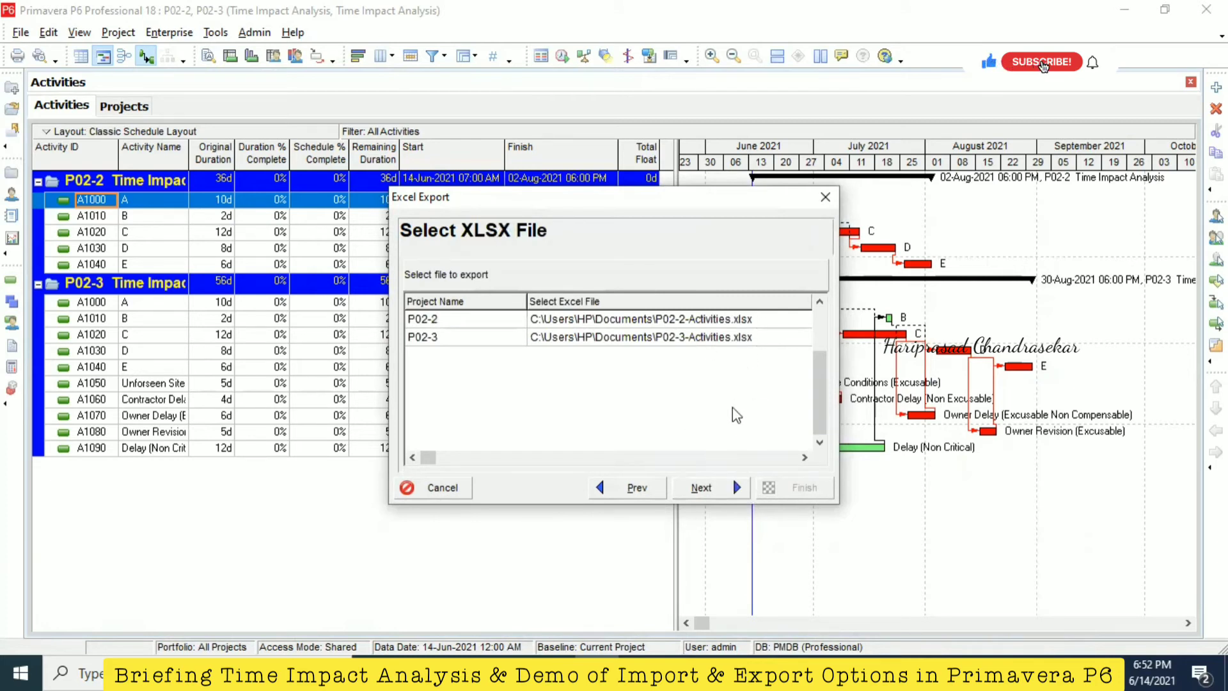
click(731, 491)
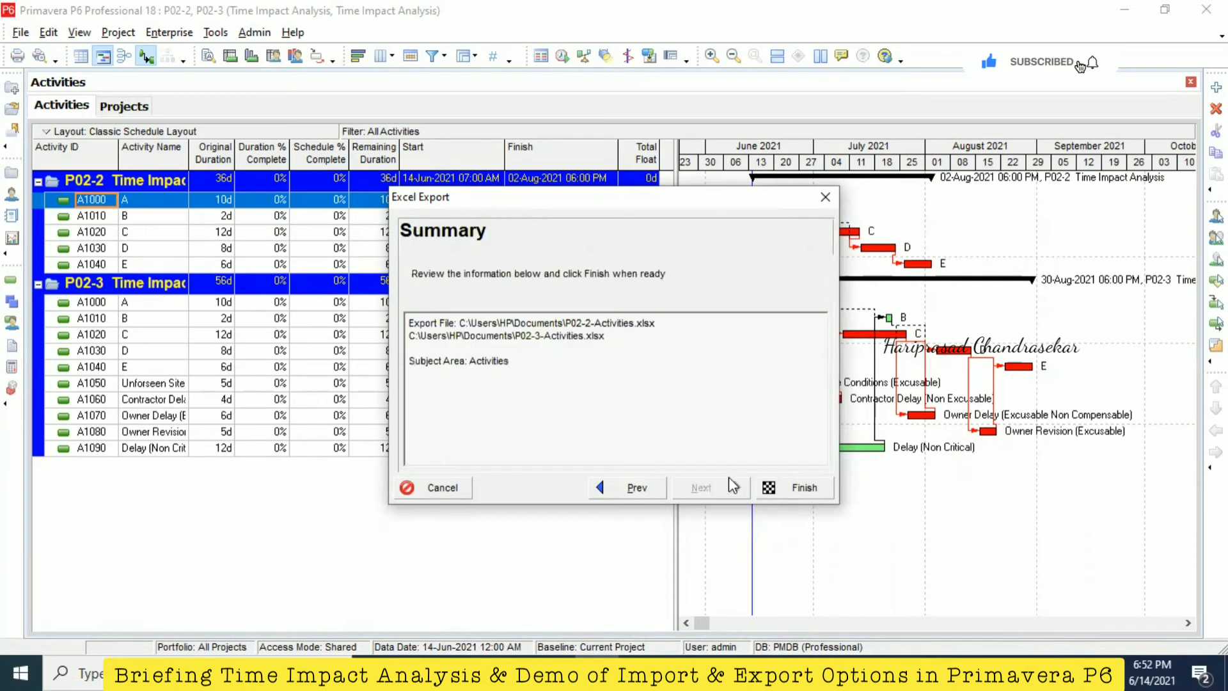
click(798, 489)
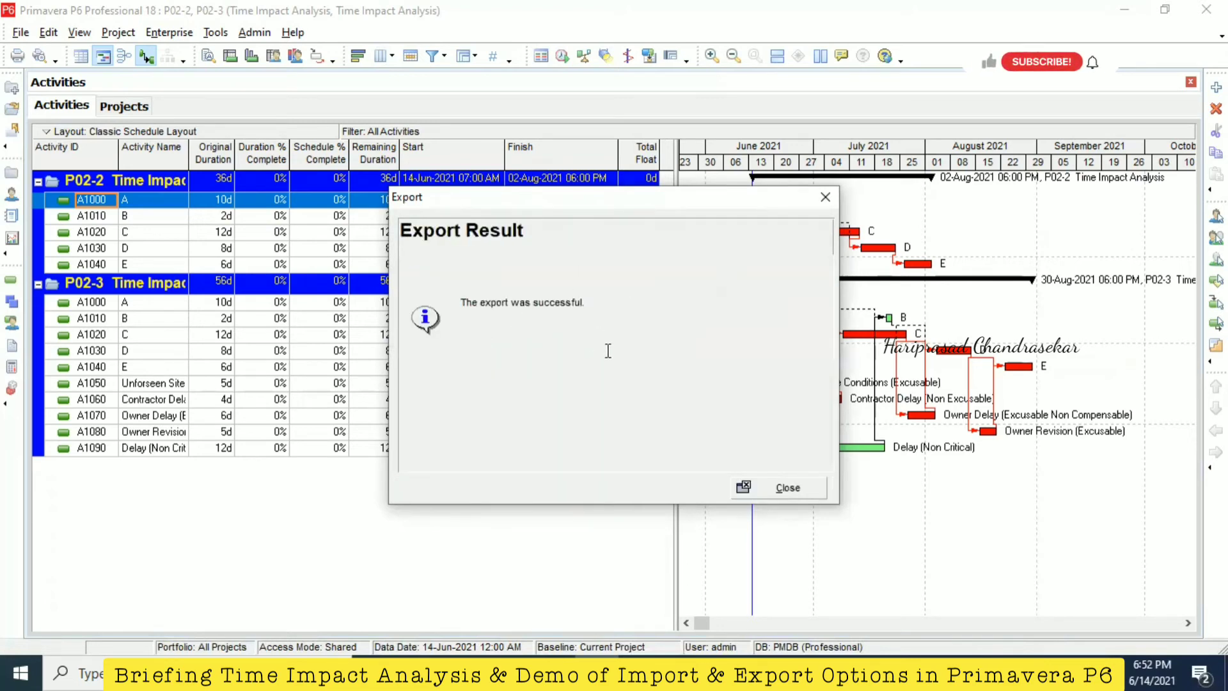
click(802, 488)
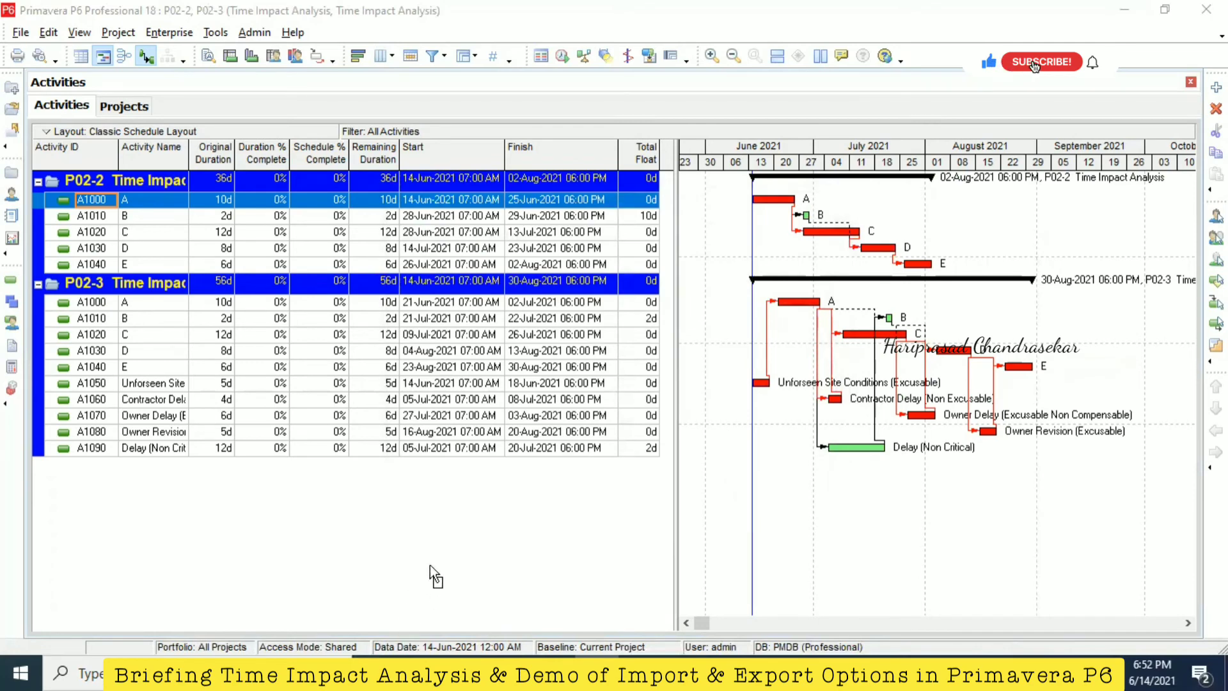
Sort the Documents folder by date modified.
scroll(855, 302, down, 10)
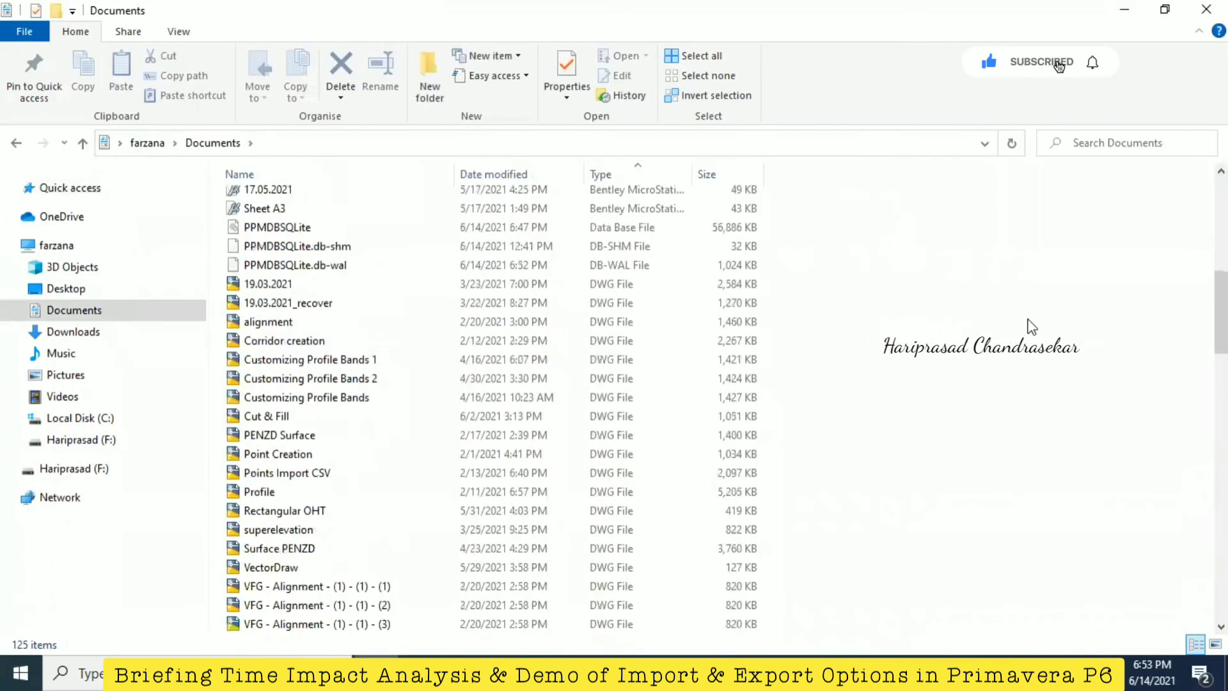
scroll(1049, 294, down, 15)
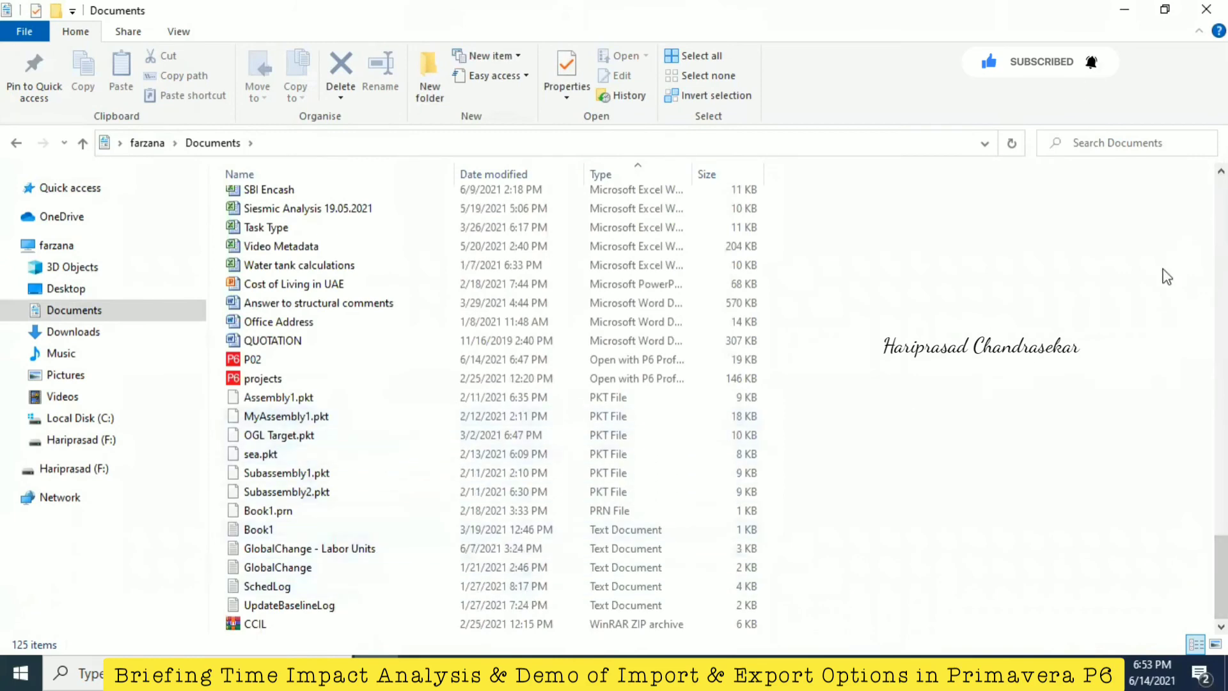
right_click(1057, 254)
mouse_move(1030, 287)
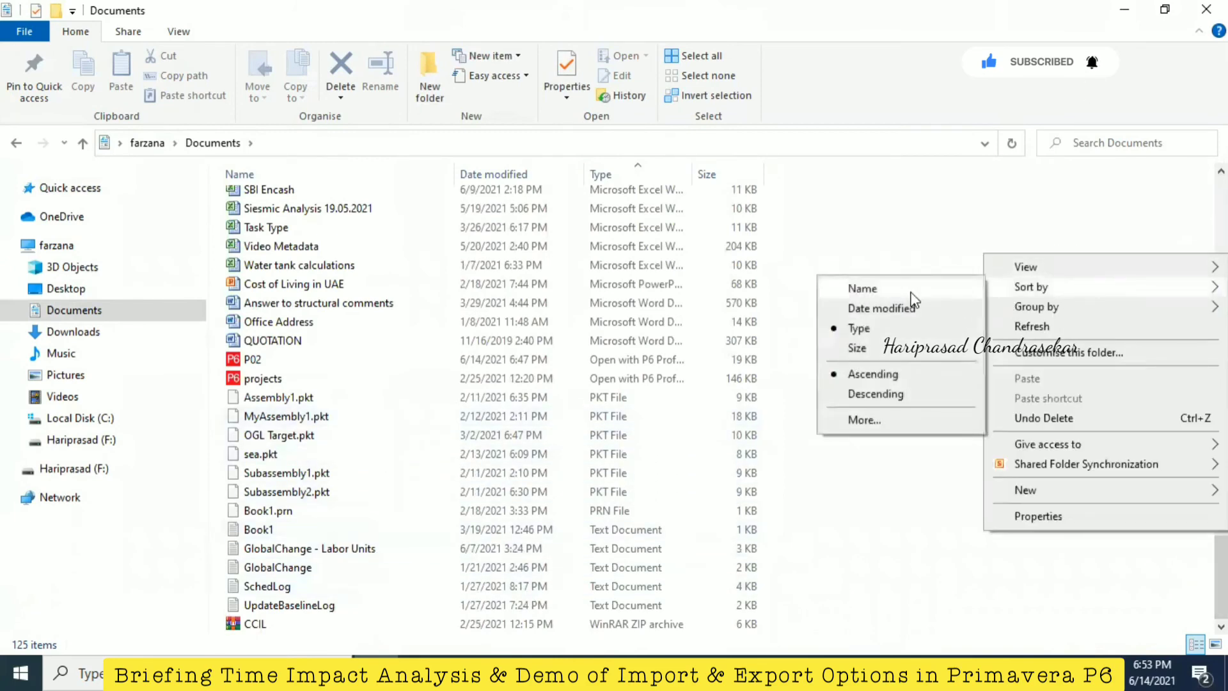
click(899, 309)
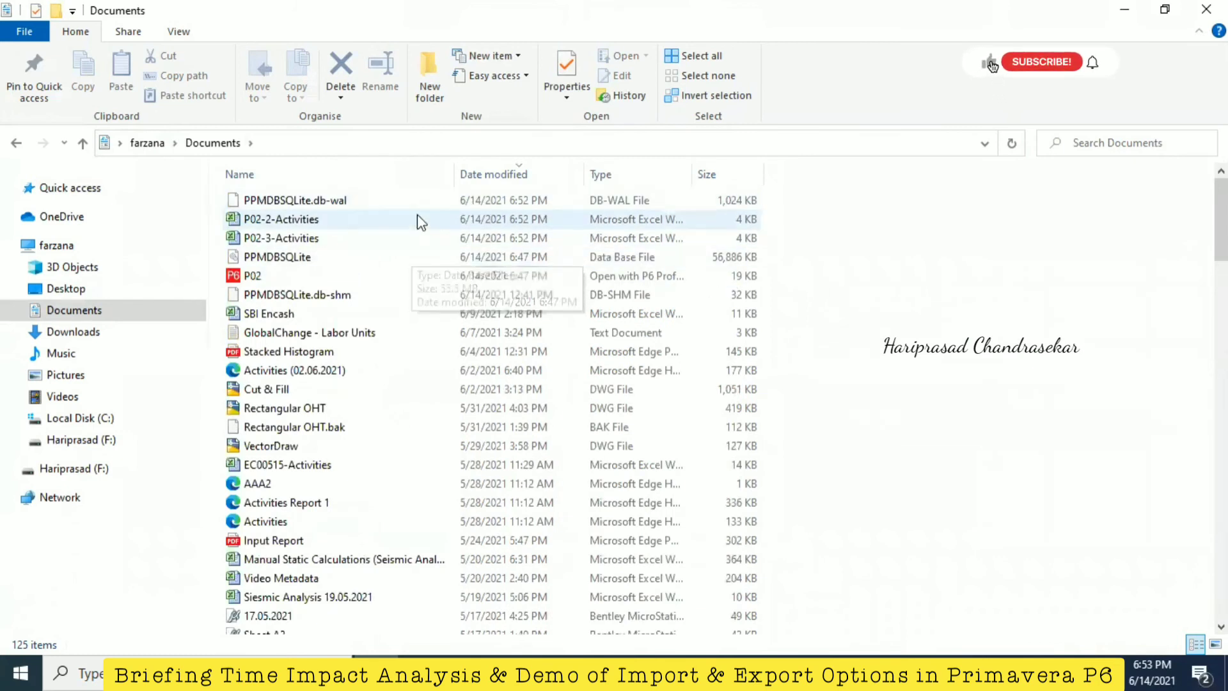
Open the P02-3-Activities and P02-2-Activities workbooks together.
click(301, 238)
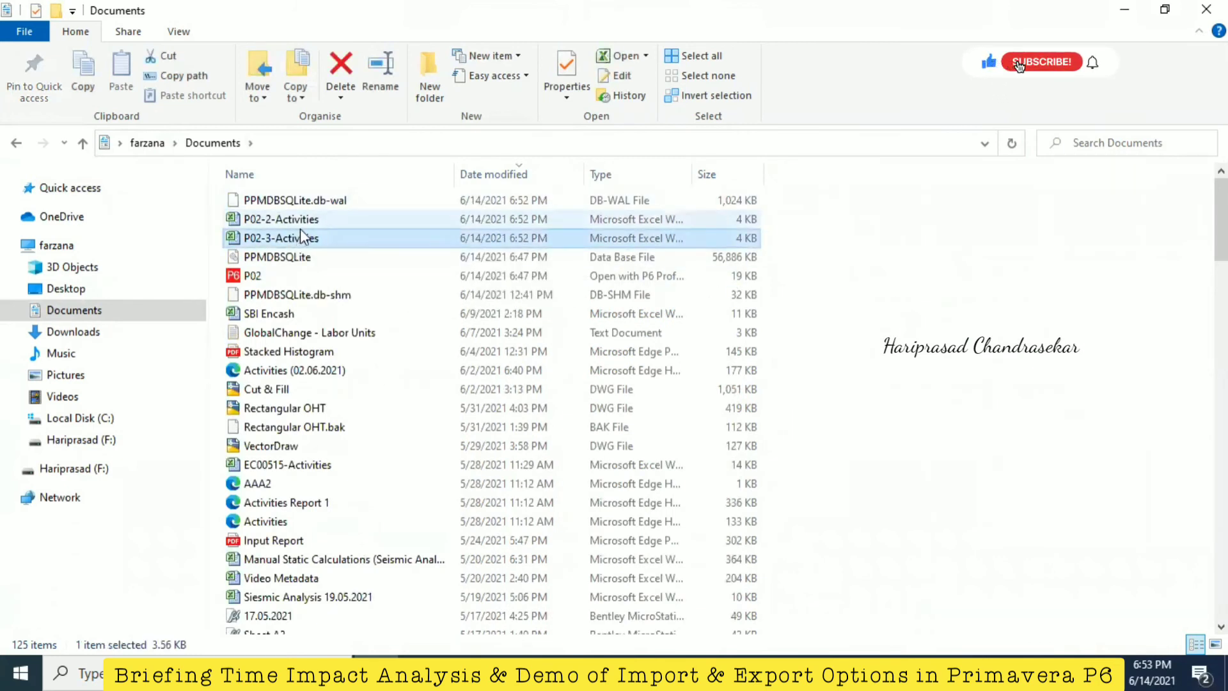
ctrl+click(302, 220)
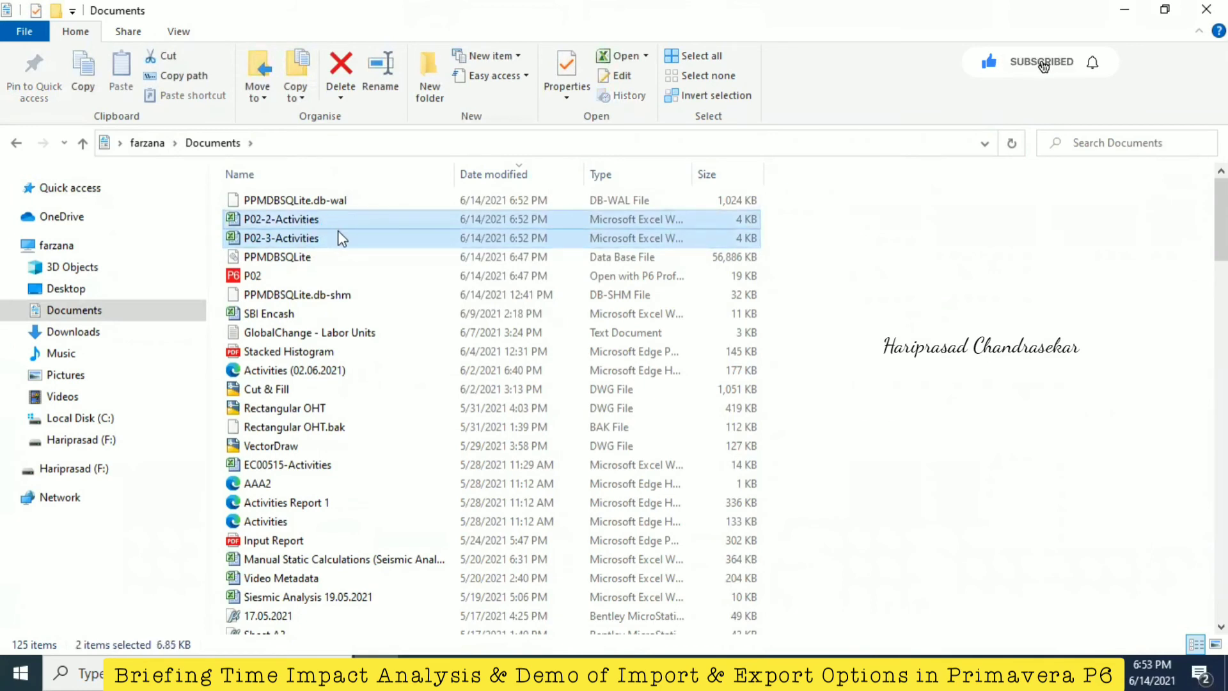
right_click(317, 225)
click(359, 235)
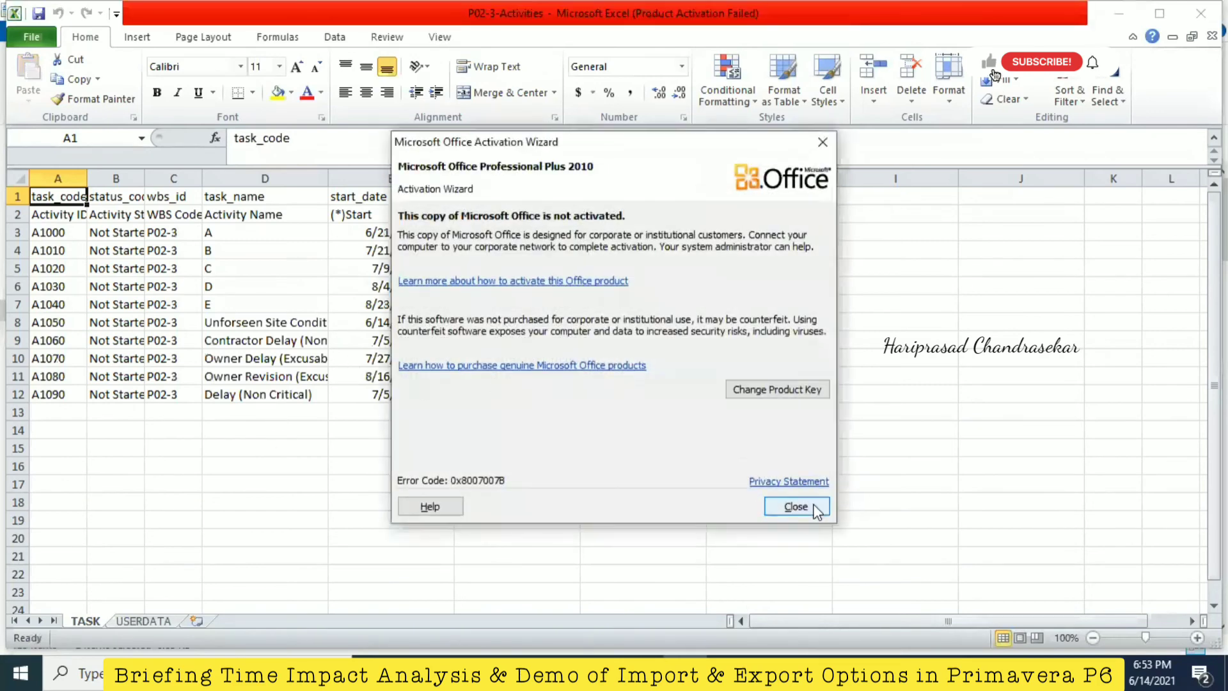
Dismiss the Office activation notice, then review the USERDATA and TASK sheets, selecting columns D and E.
click(810, 506)
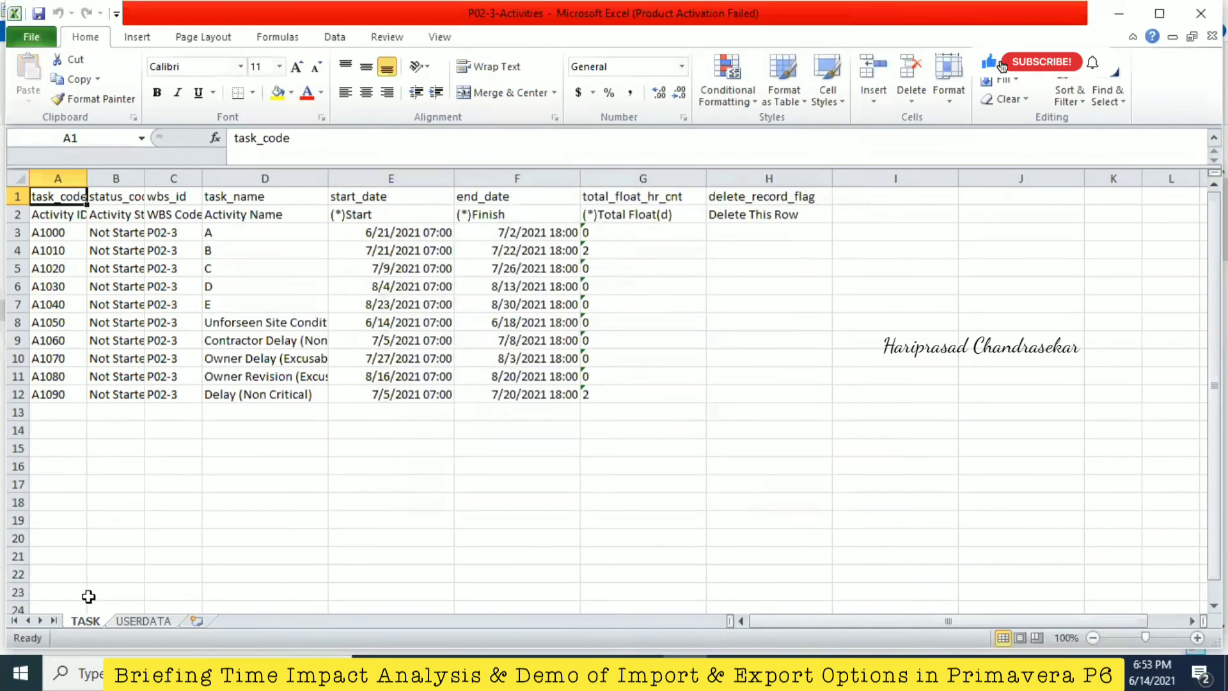
click(153, 622)
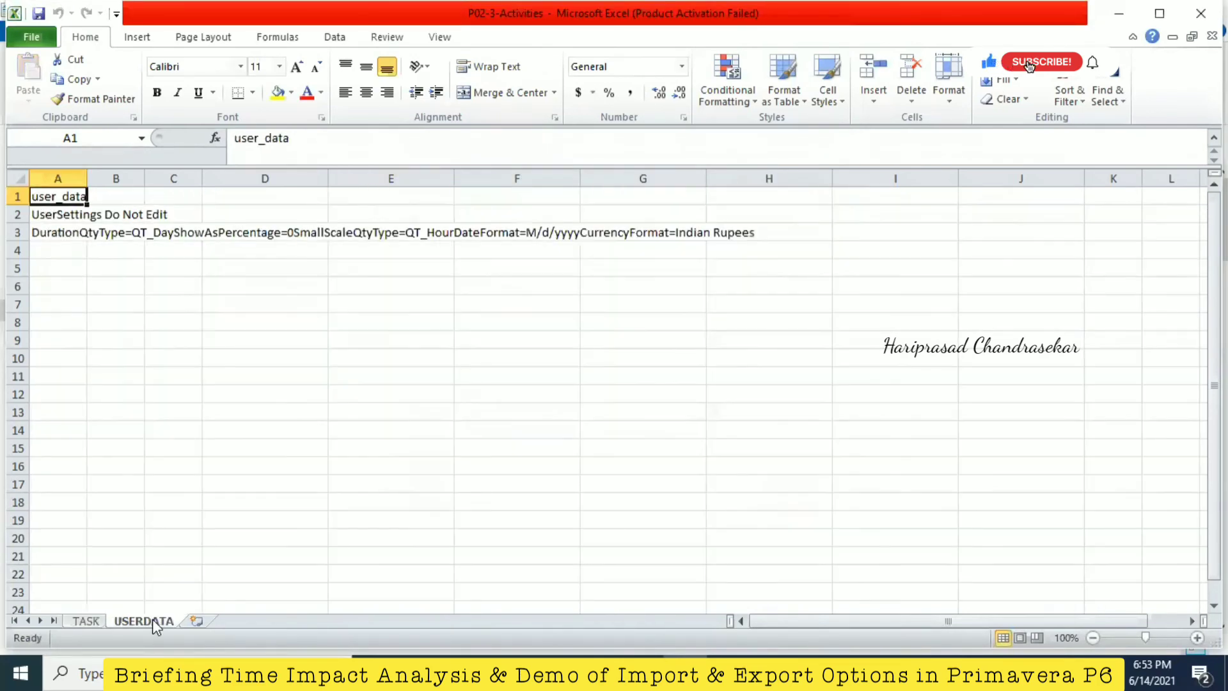
click(99, 621)
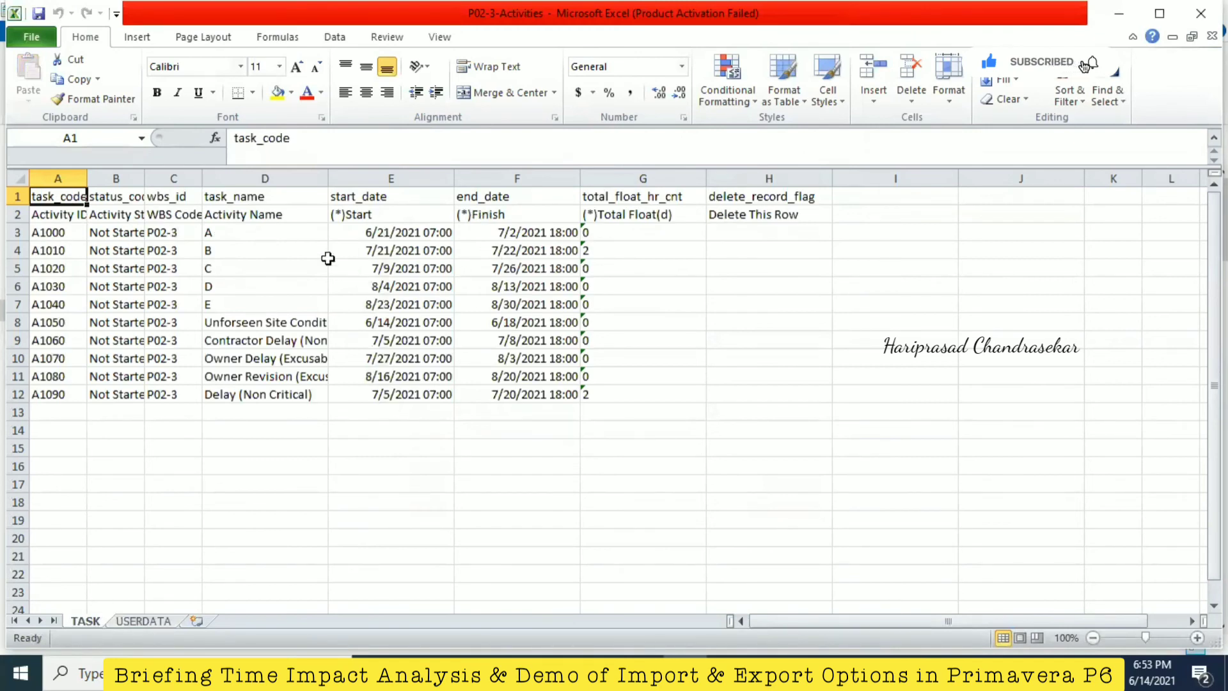
drag(287, 231, 287, 394)
drag(386, 231, 391, 394)
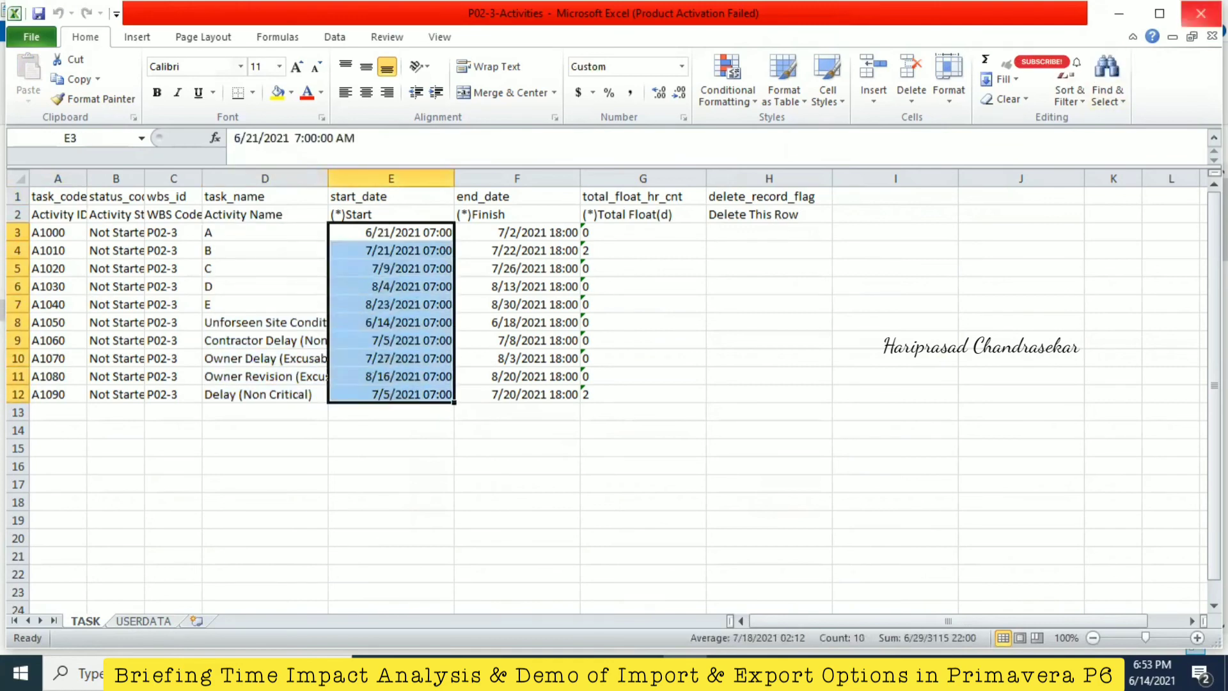
Close the P02-3 and P02-2 workbooks and back in P6 select activities A1010 and A1000.
click(1200, 14)
click(1201, 13)
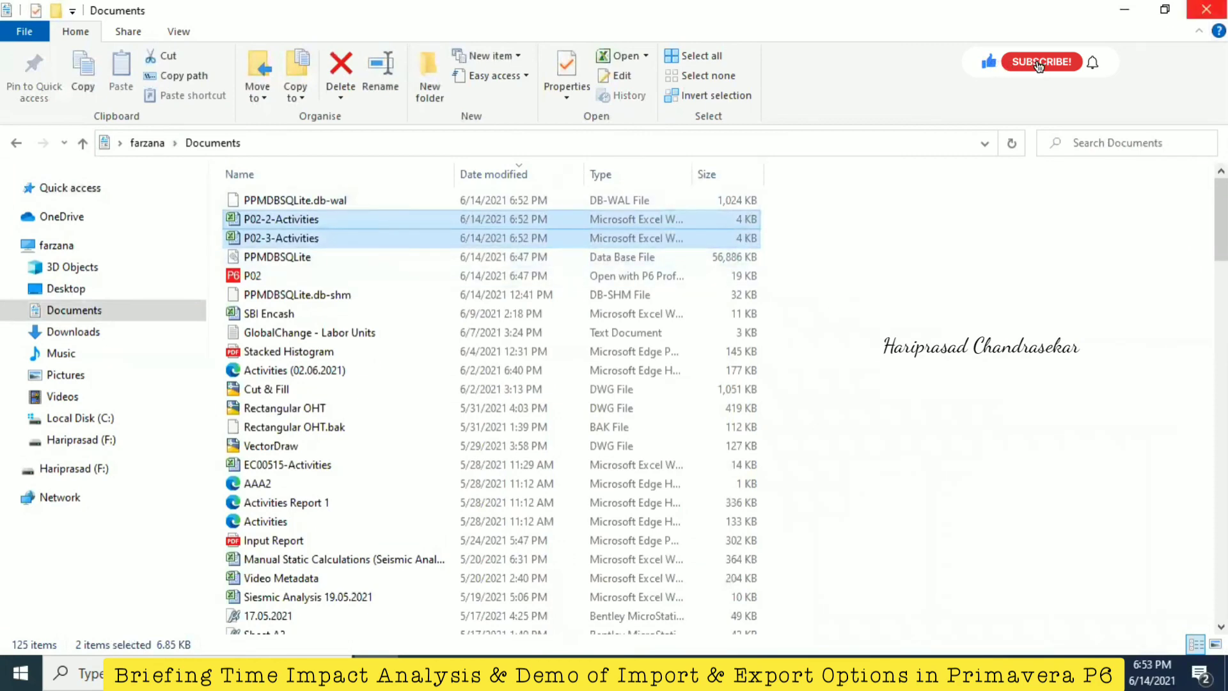
key(alt+Tab)
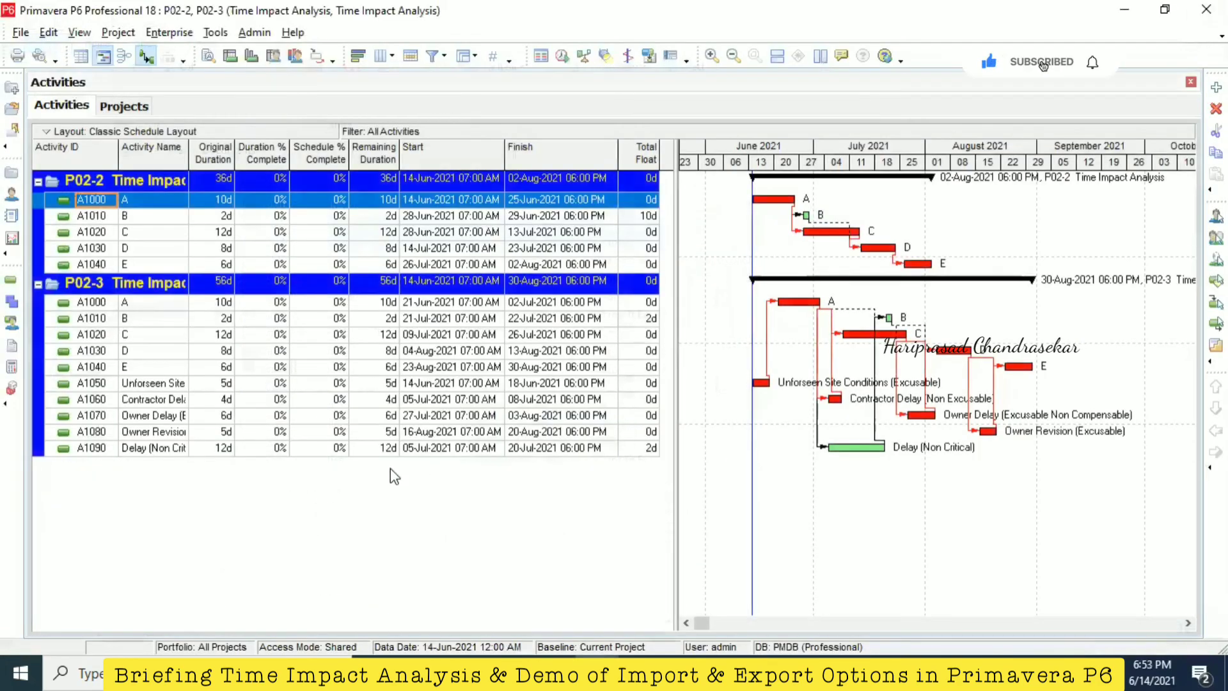
click(109, 219)
click(100, 202)
click(21, 32)
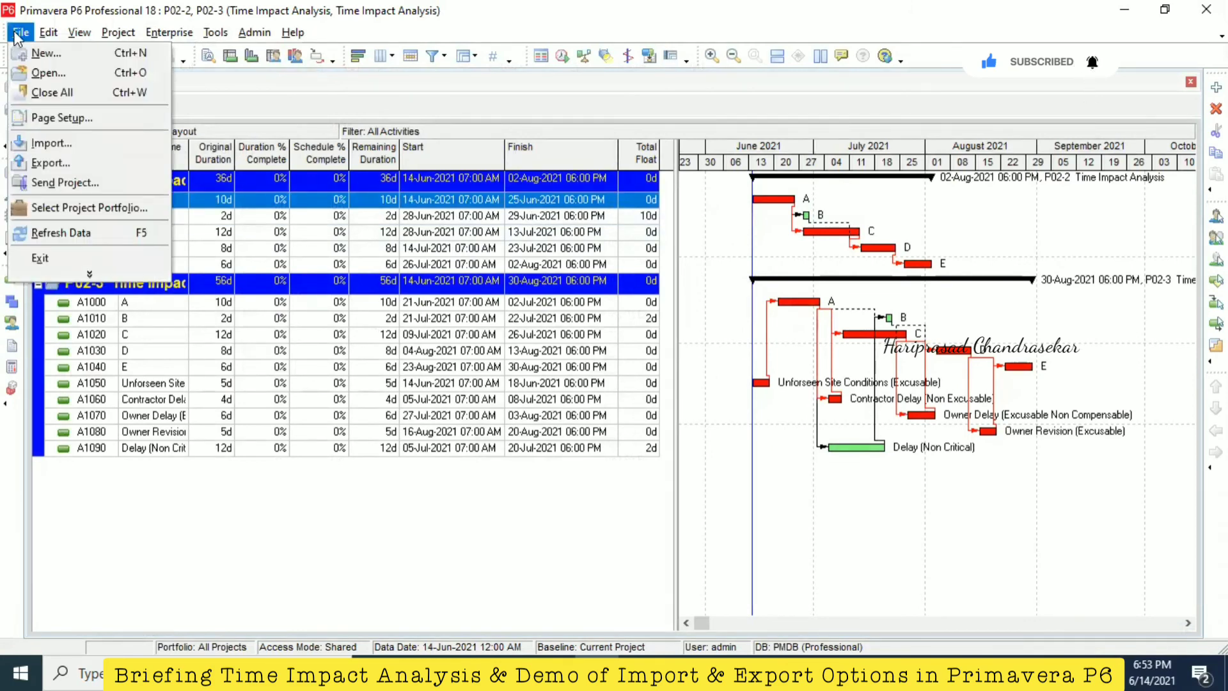
click(51, 143)
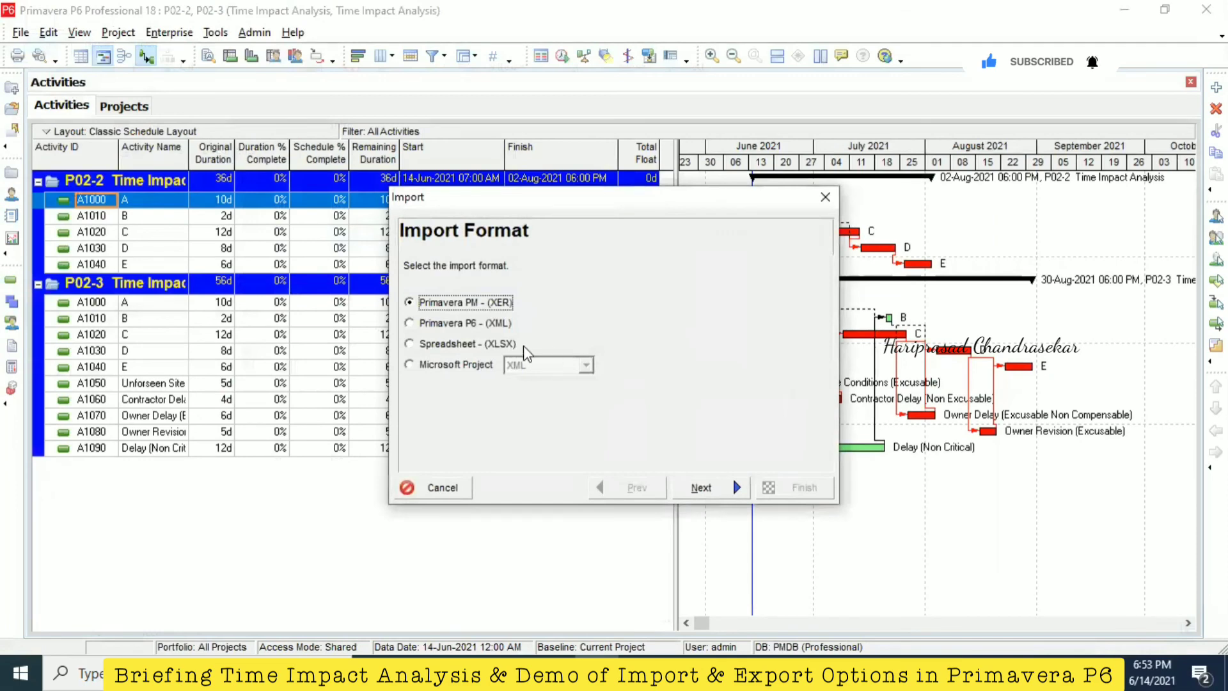
click(448, 344)
click(704, 487)
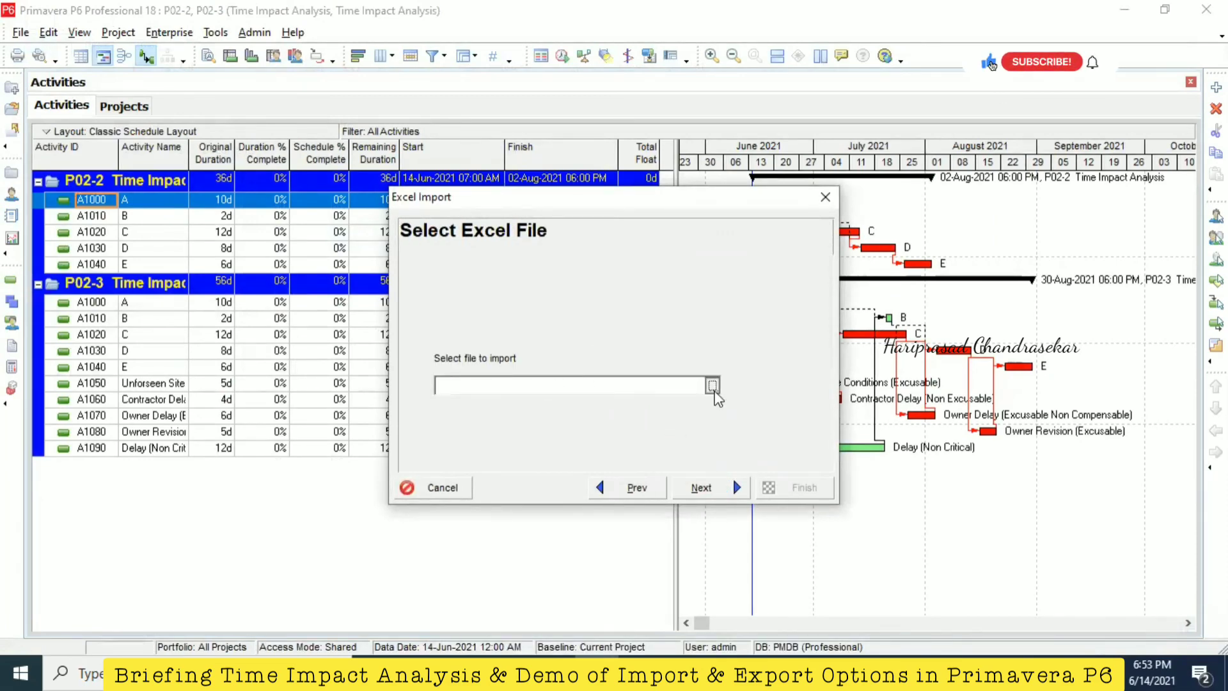
click(712, 385)
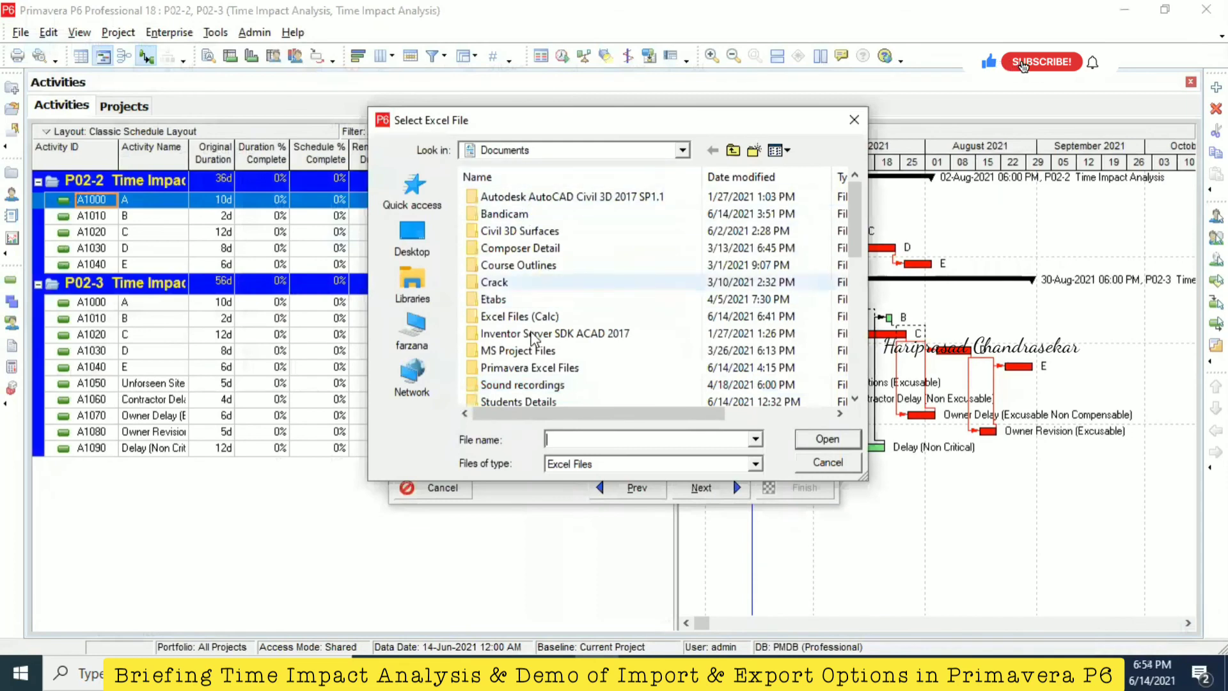
scroll(534, 339, down, 1)
scroll(533, 339, down, 9)
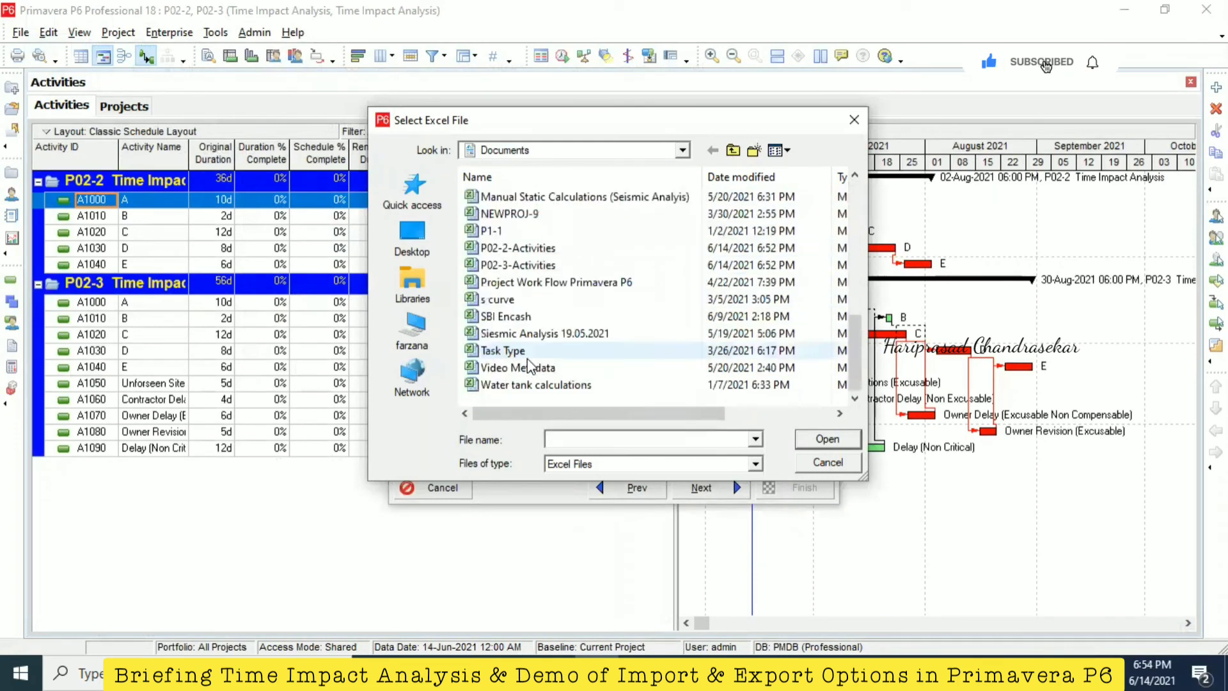
click(518, 248)
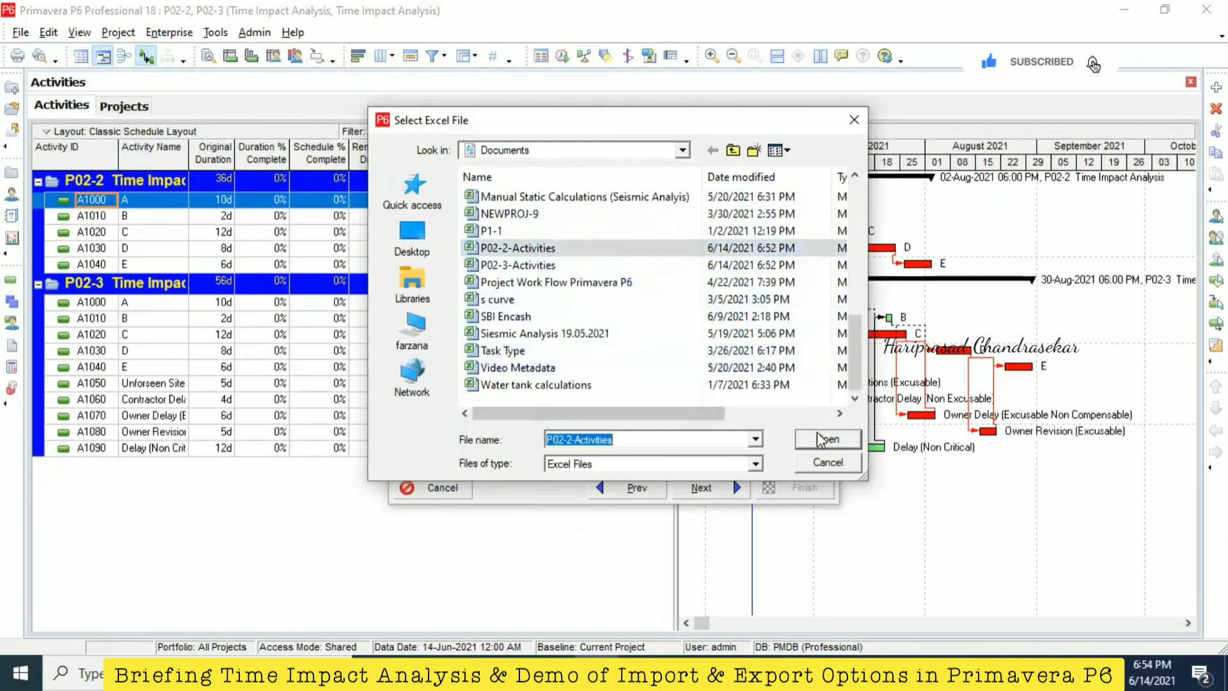
click(827, 438)
click(700, 487)
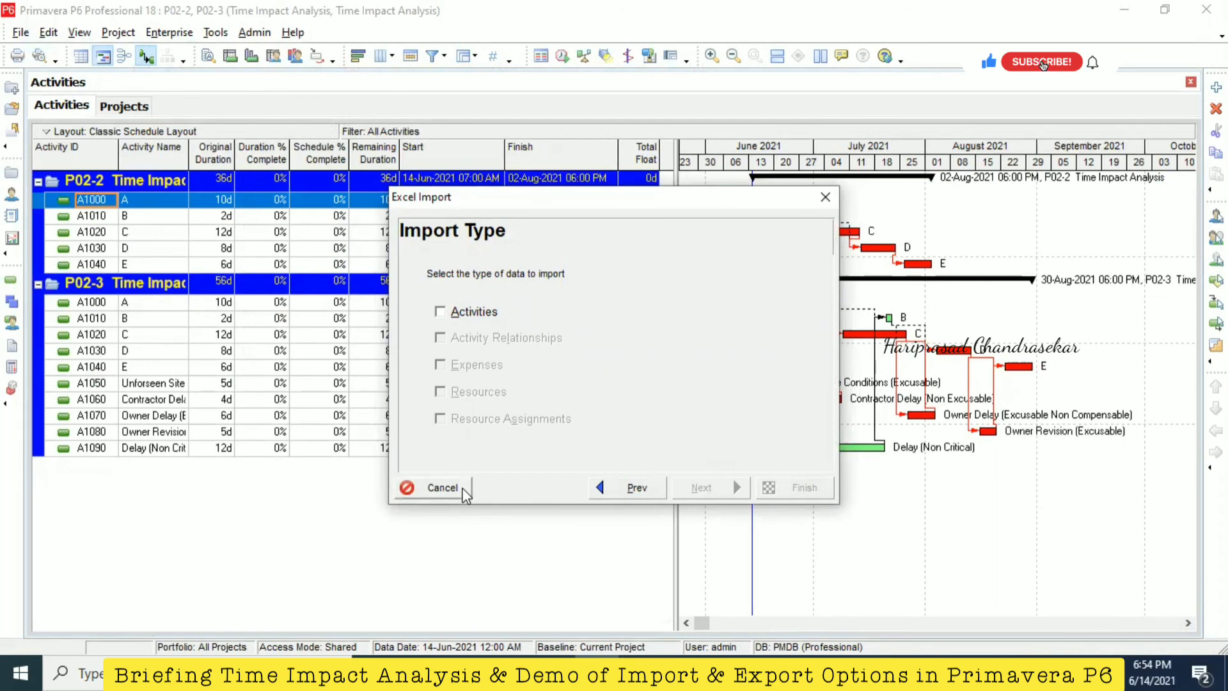
click(442, 488)
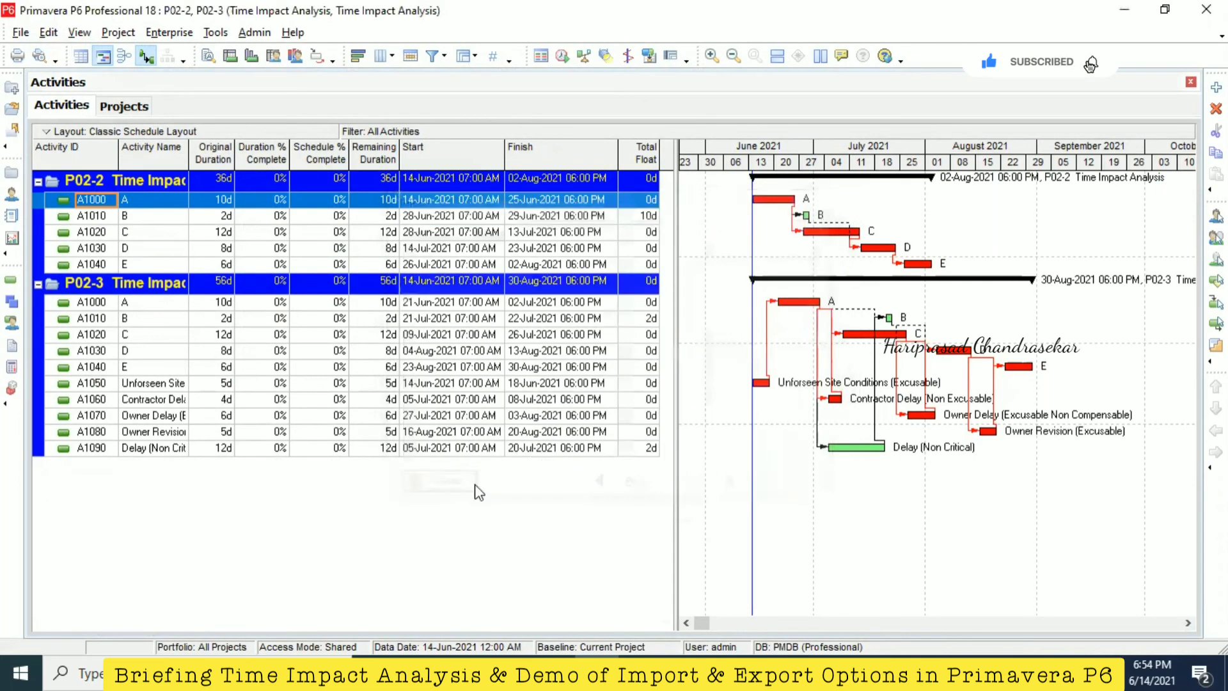